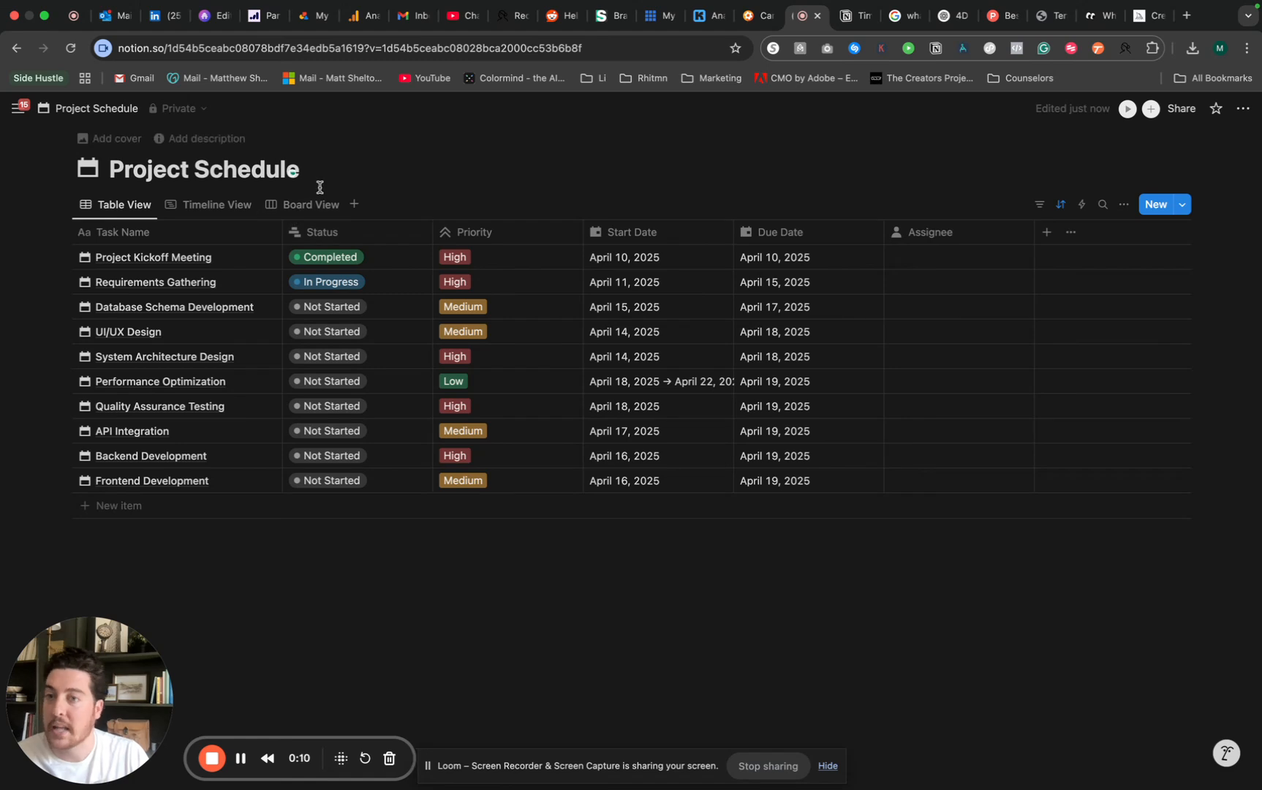
# Look over the existing timeline view of the Project Schedule database and return to its table view
pyautogui.click(209, 206)
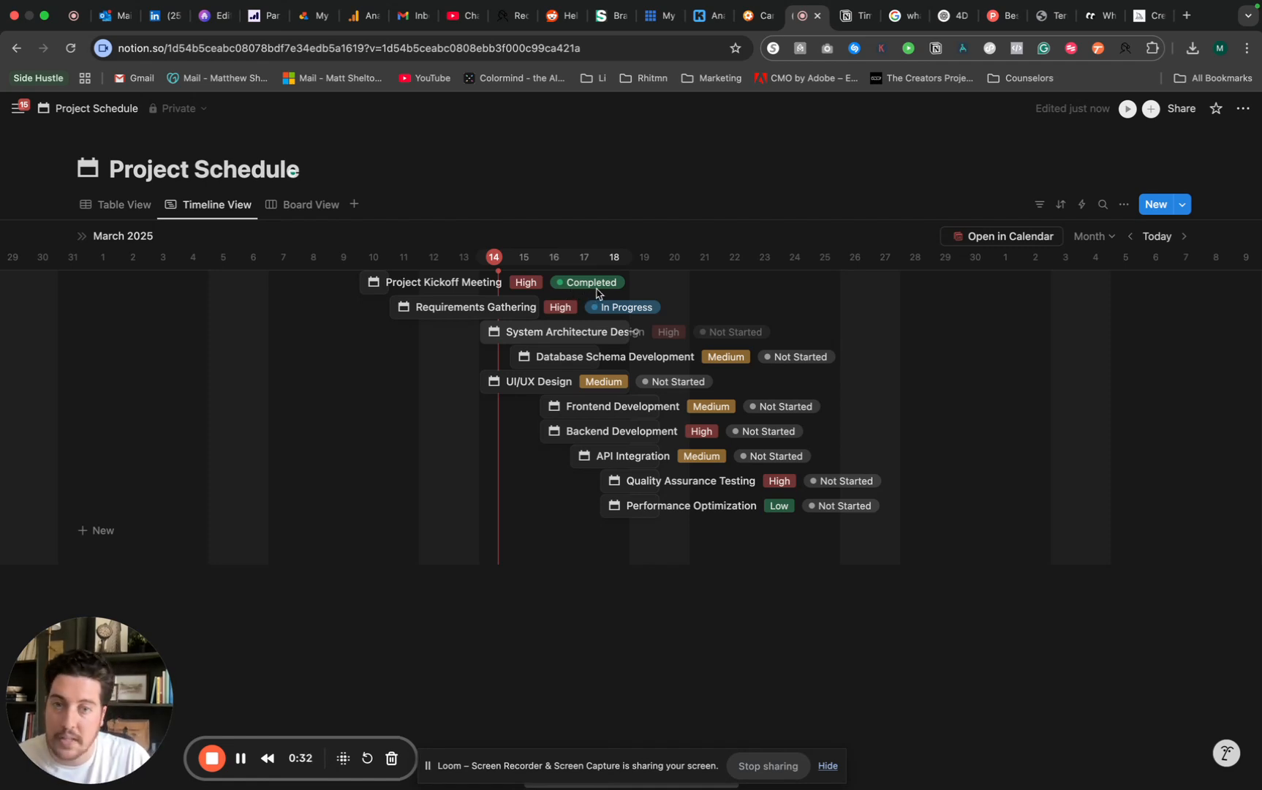
pyautogui.click(125, 213)
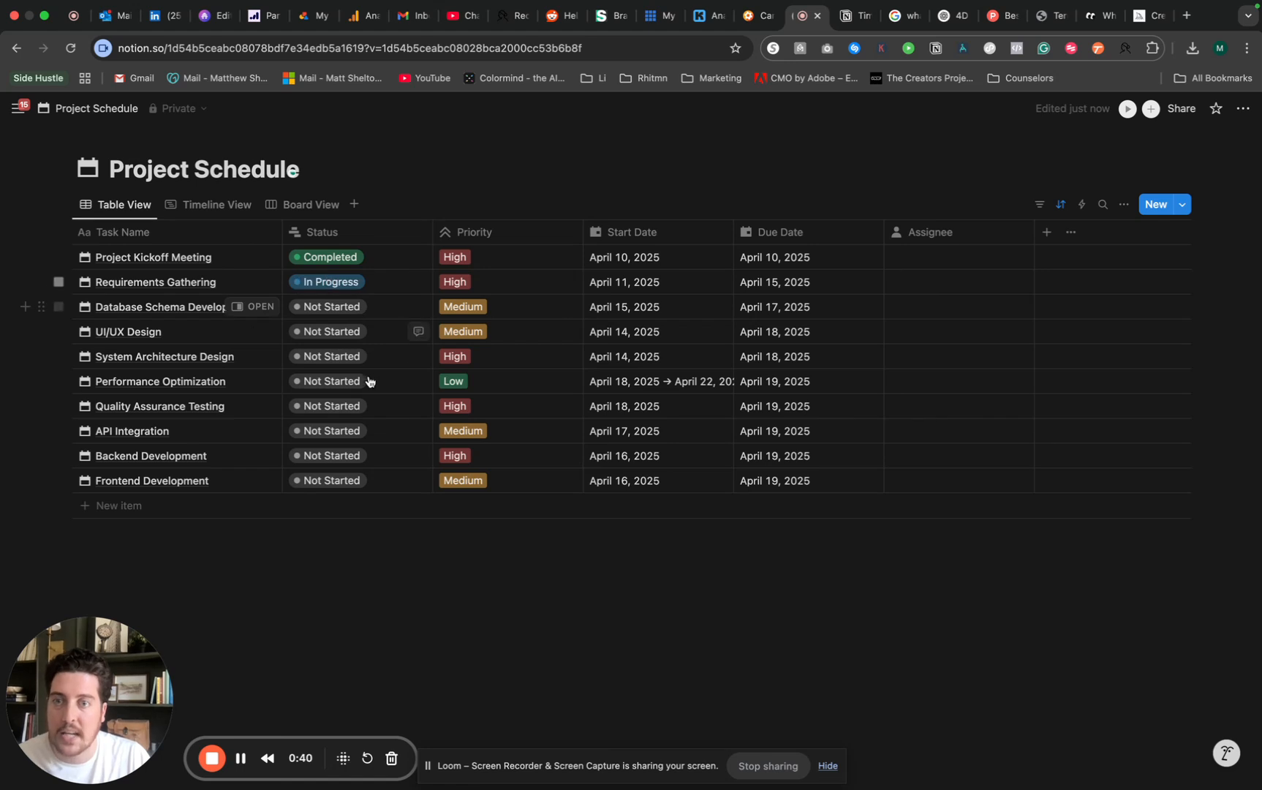
# Add a new empty view to the Project Schedule database with the Timeline layout and name it Timeline View 2
pyautogui.click(352, 206)
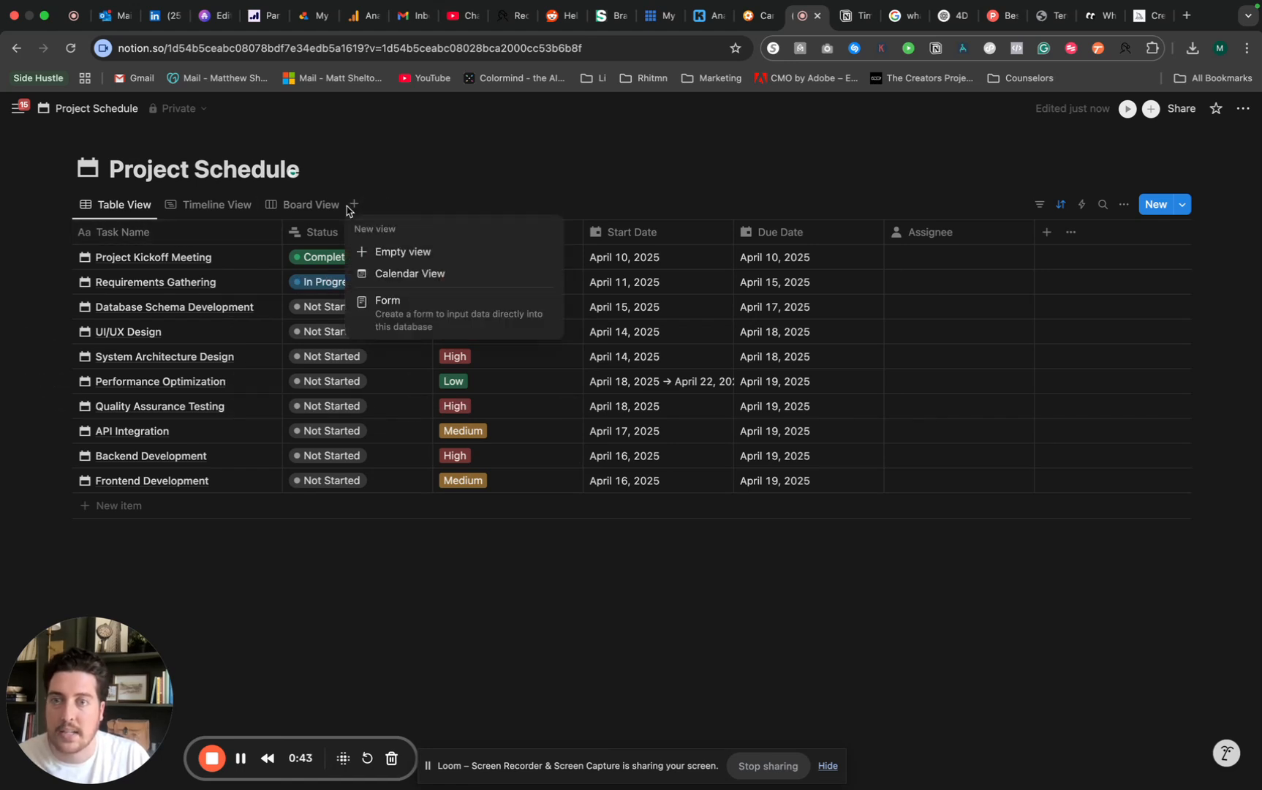
pyautogui.click(403, 253)
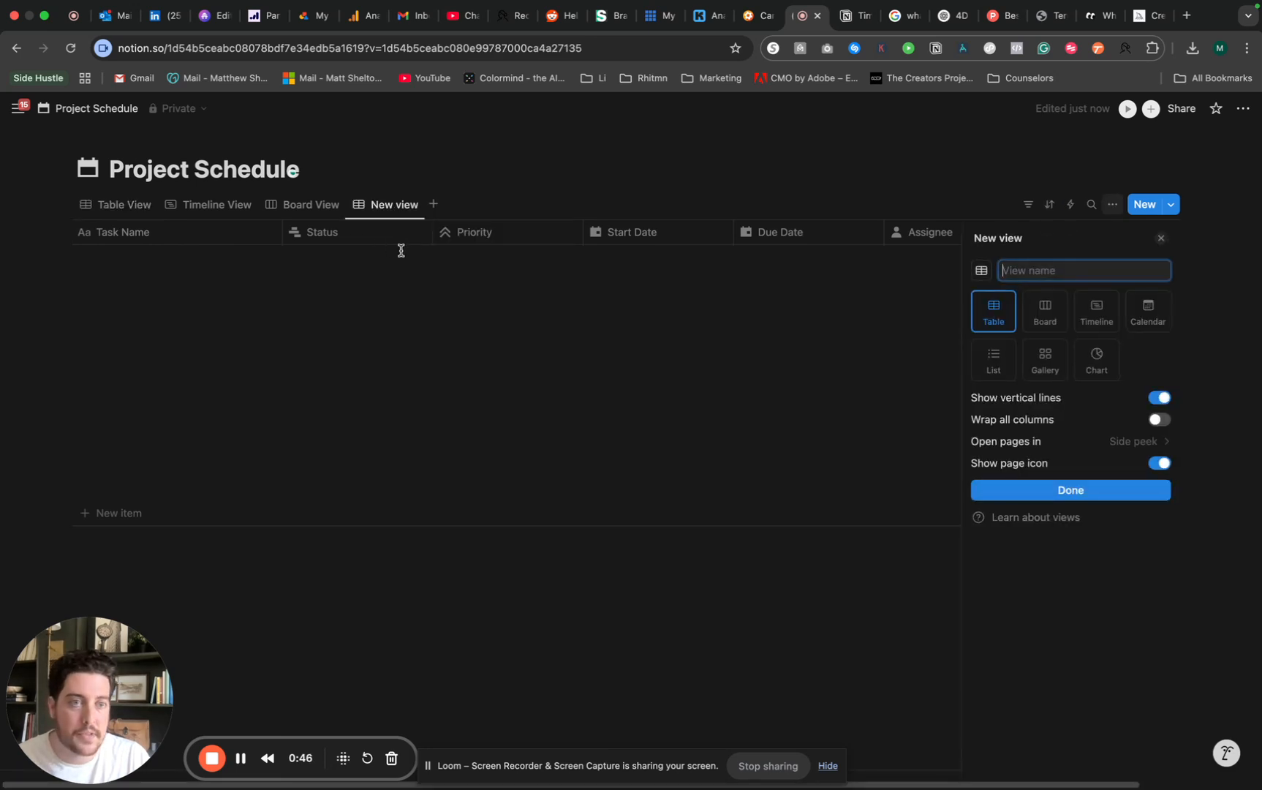
pyautogui.click(1095, 313)
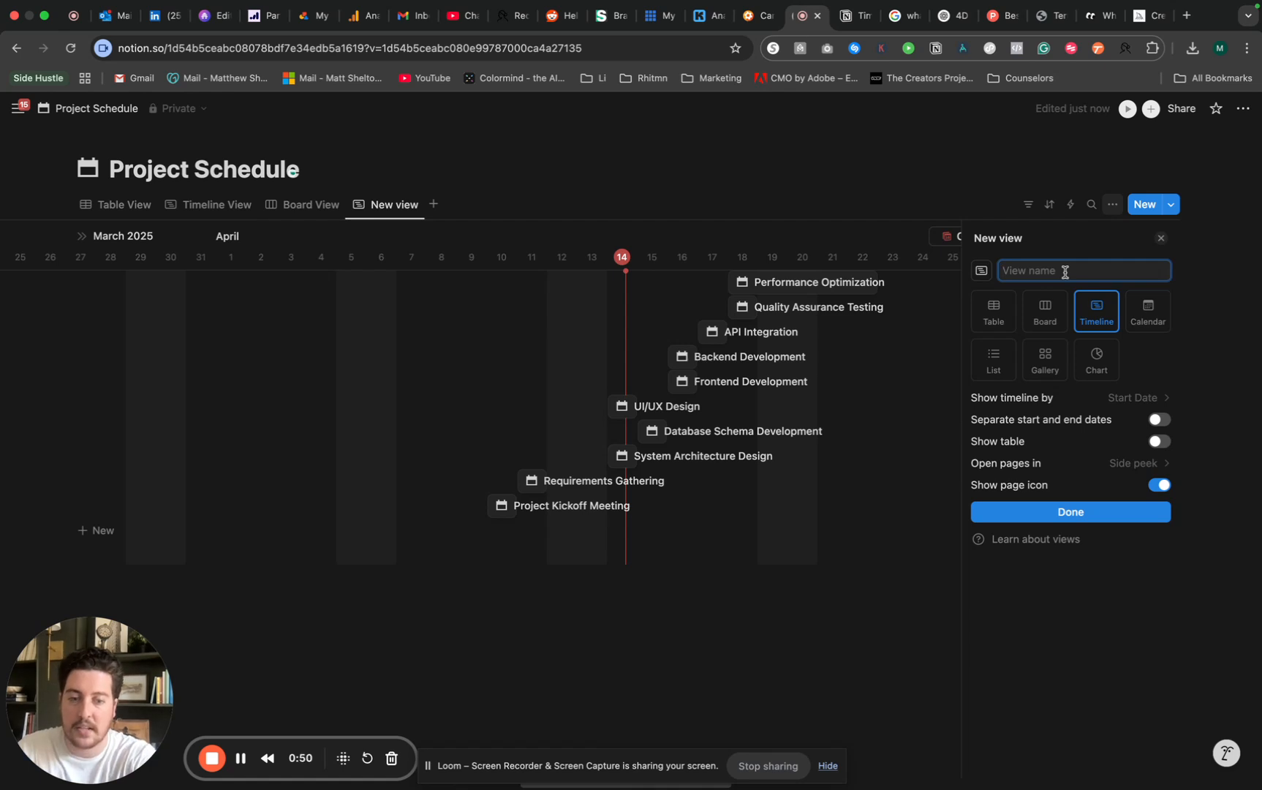
pyautogui.write('Timeline Vie')
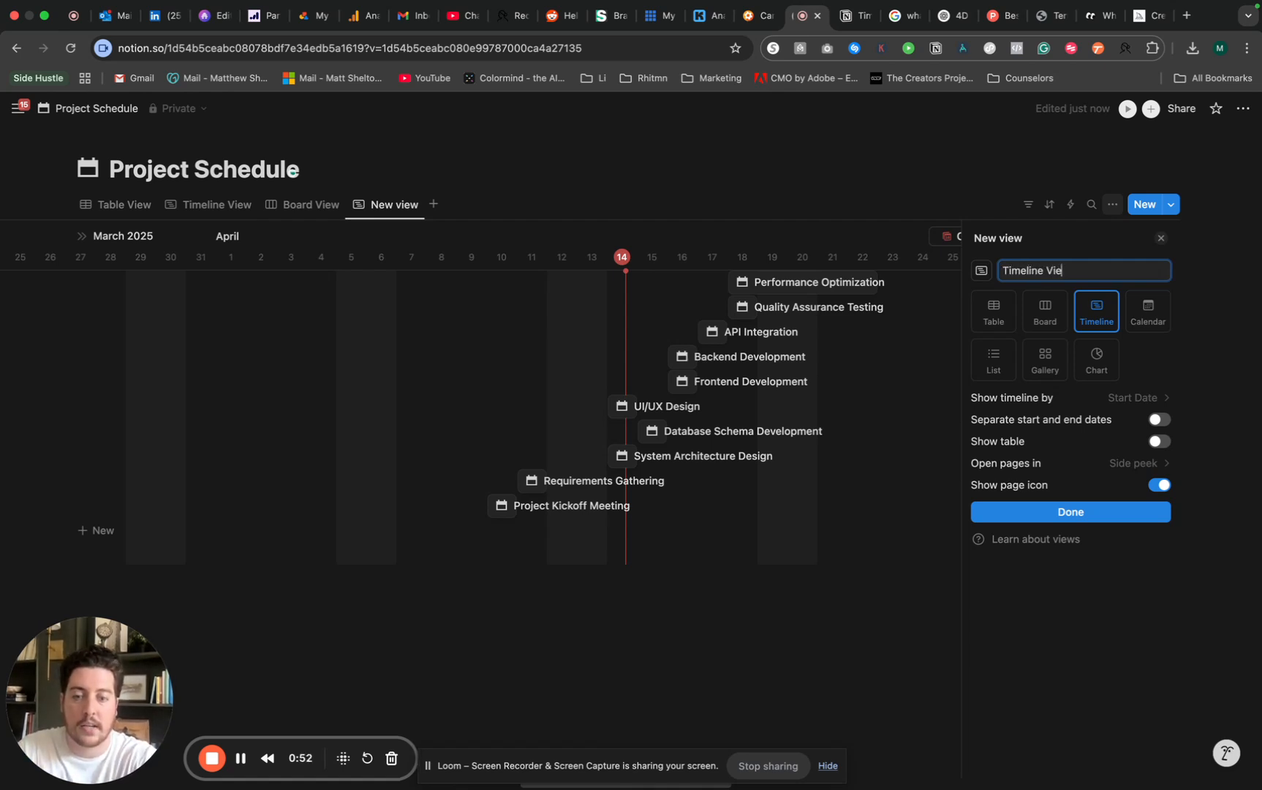
pyautogui.write('w 2')
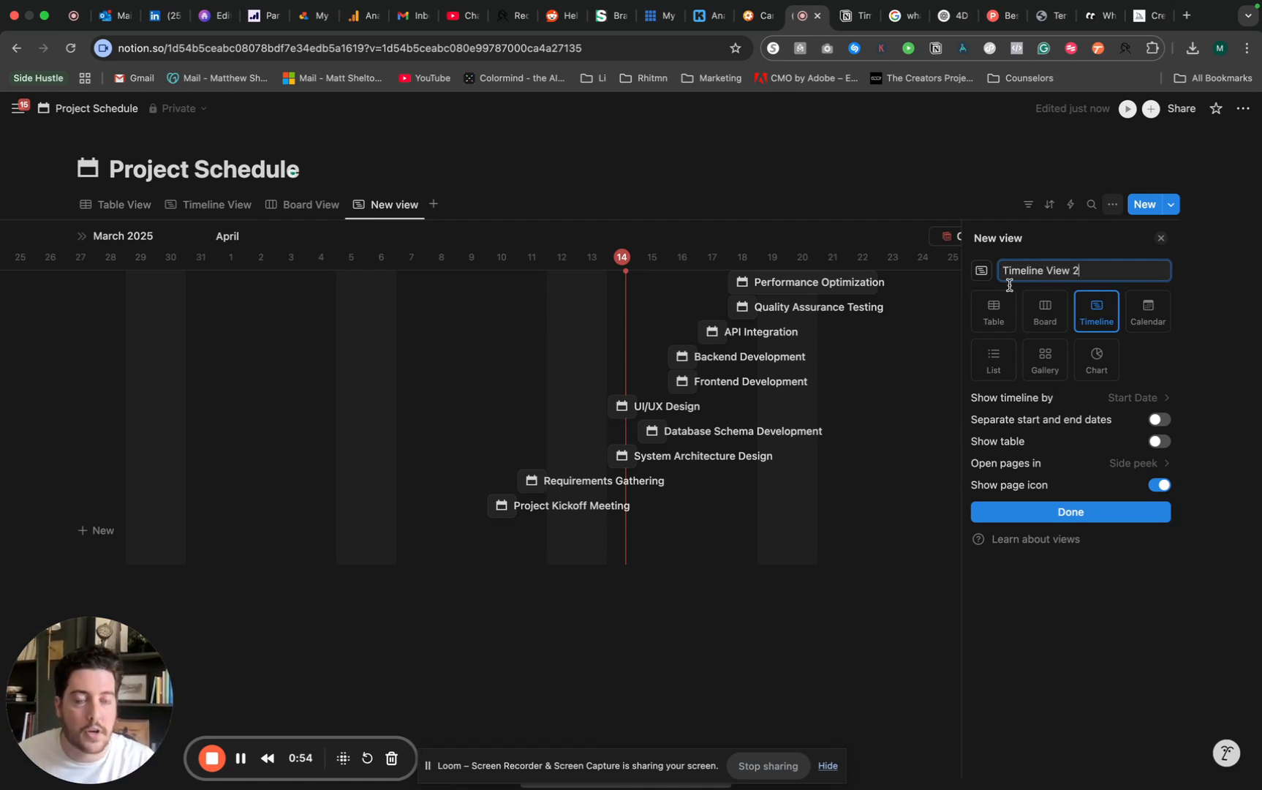
pyautogui.click(1048, 243)
# Enable separate start and end dates for the new timeline view and use Due Date as the end date
pyautogui.click(1111, 396)
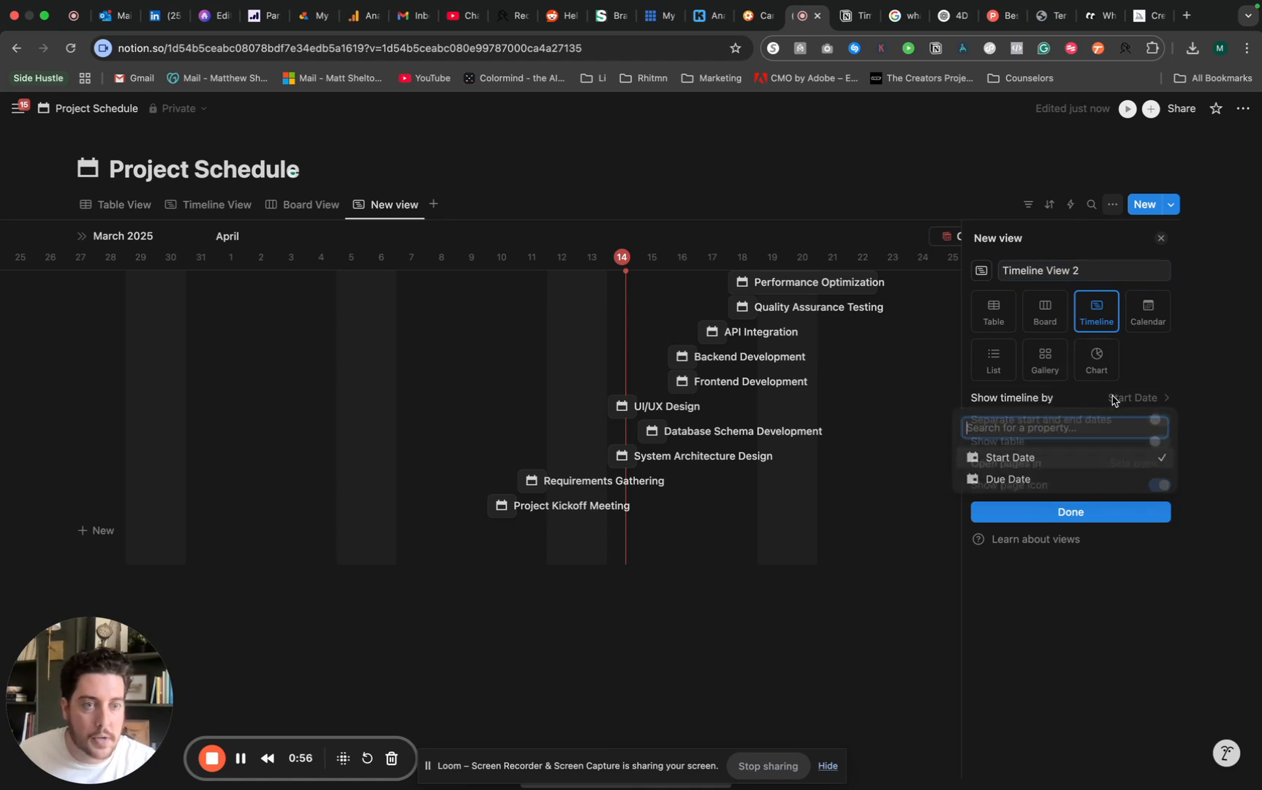
pyautogui.click(1157, 385)
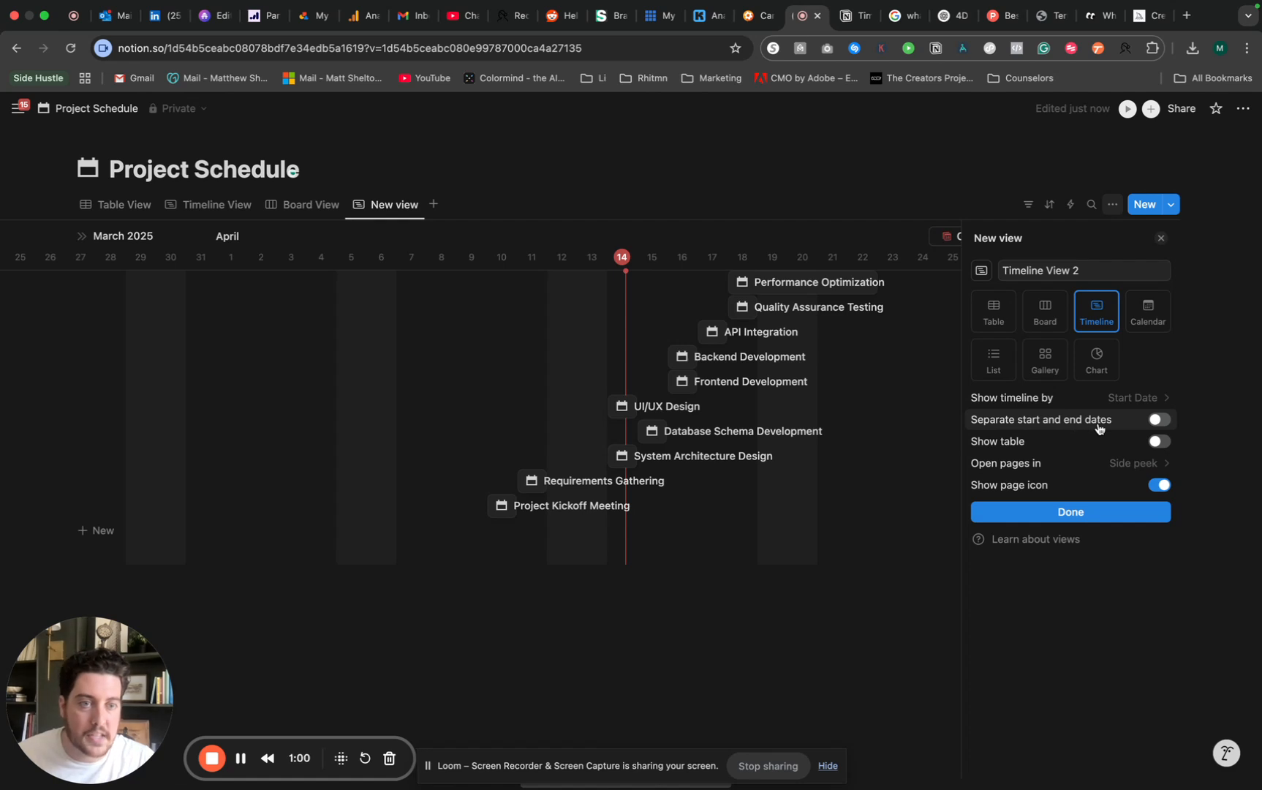
pyautogui.click(1160, 420)
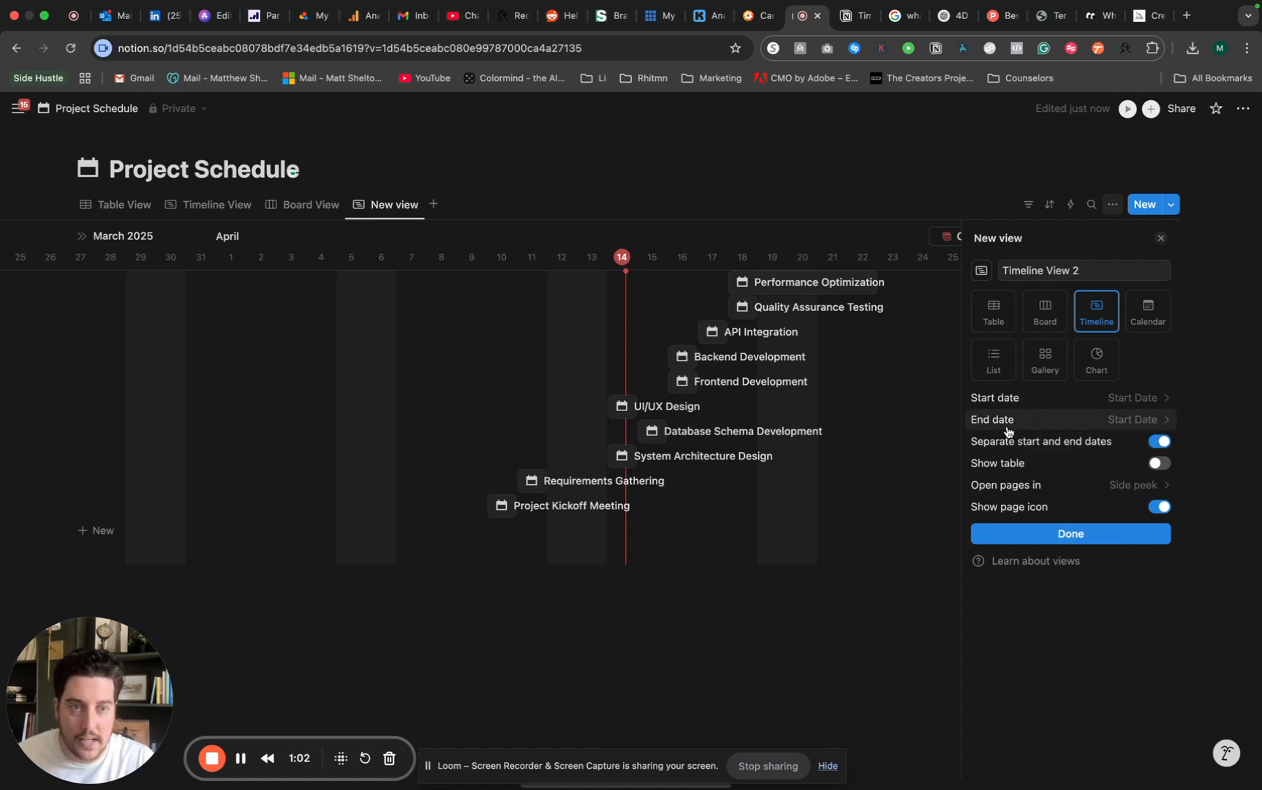
pyautogui.click(1103, 422)
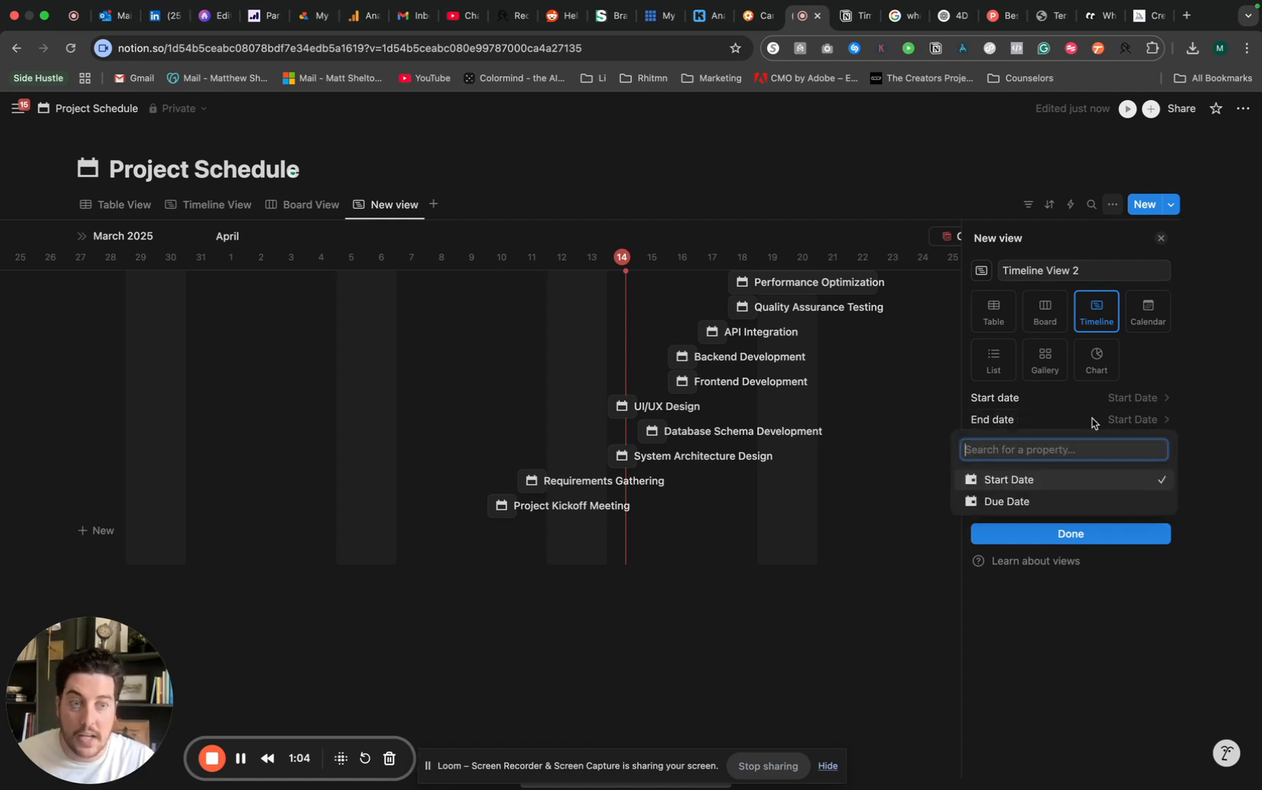
pyautogui.click(1032, 503)
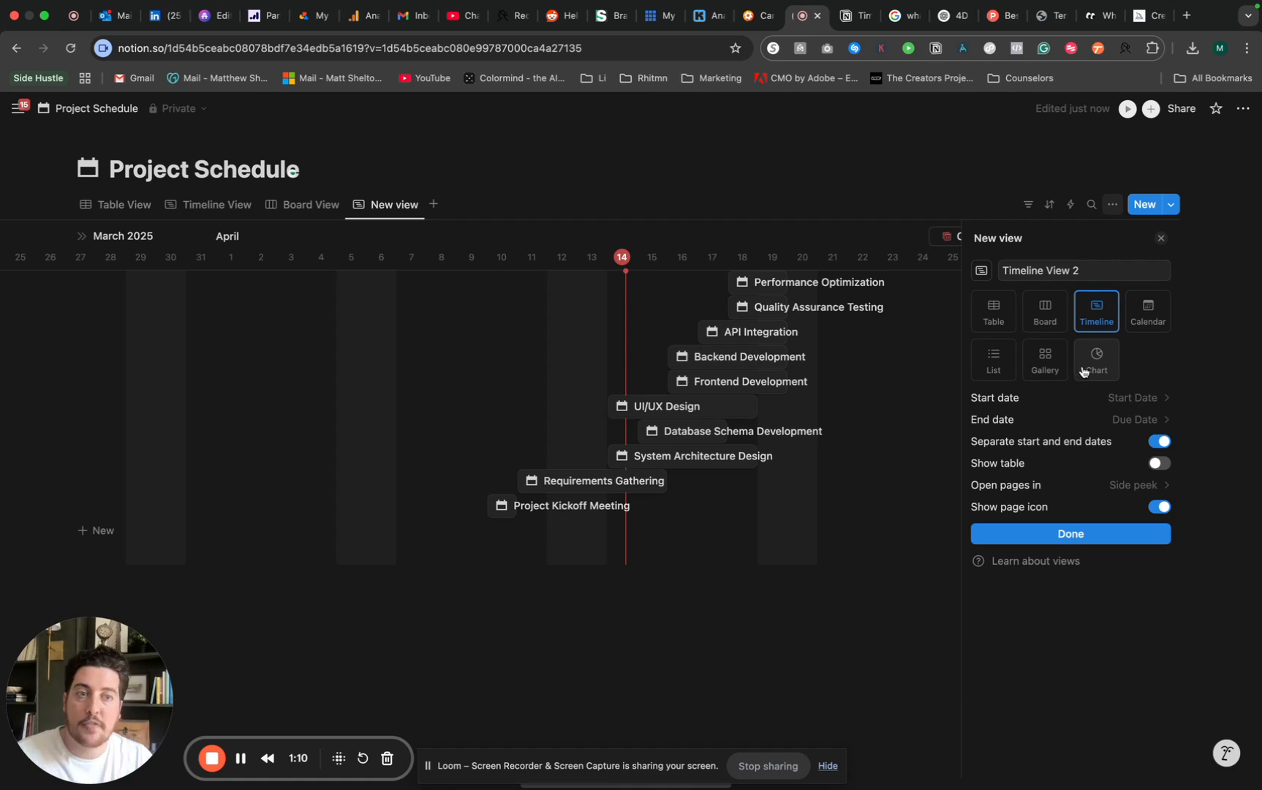
# Inspect the Start Date options of Project Kickoff Meeting in the table view, then return to Timeline View 2
pyautogui.click(88, 204)
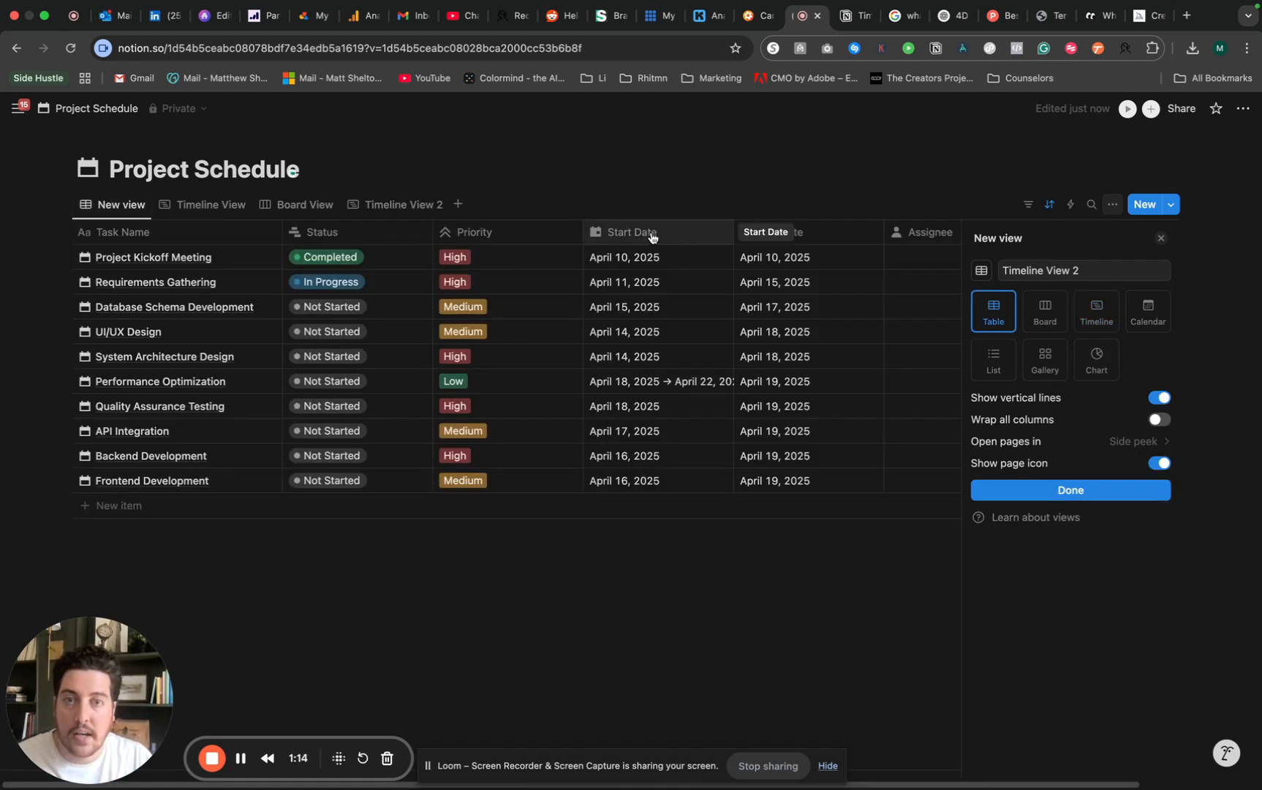
pyautogui.click(629, 257)
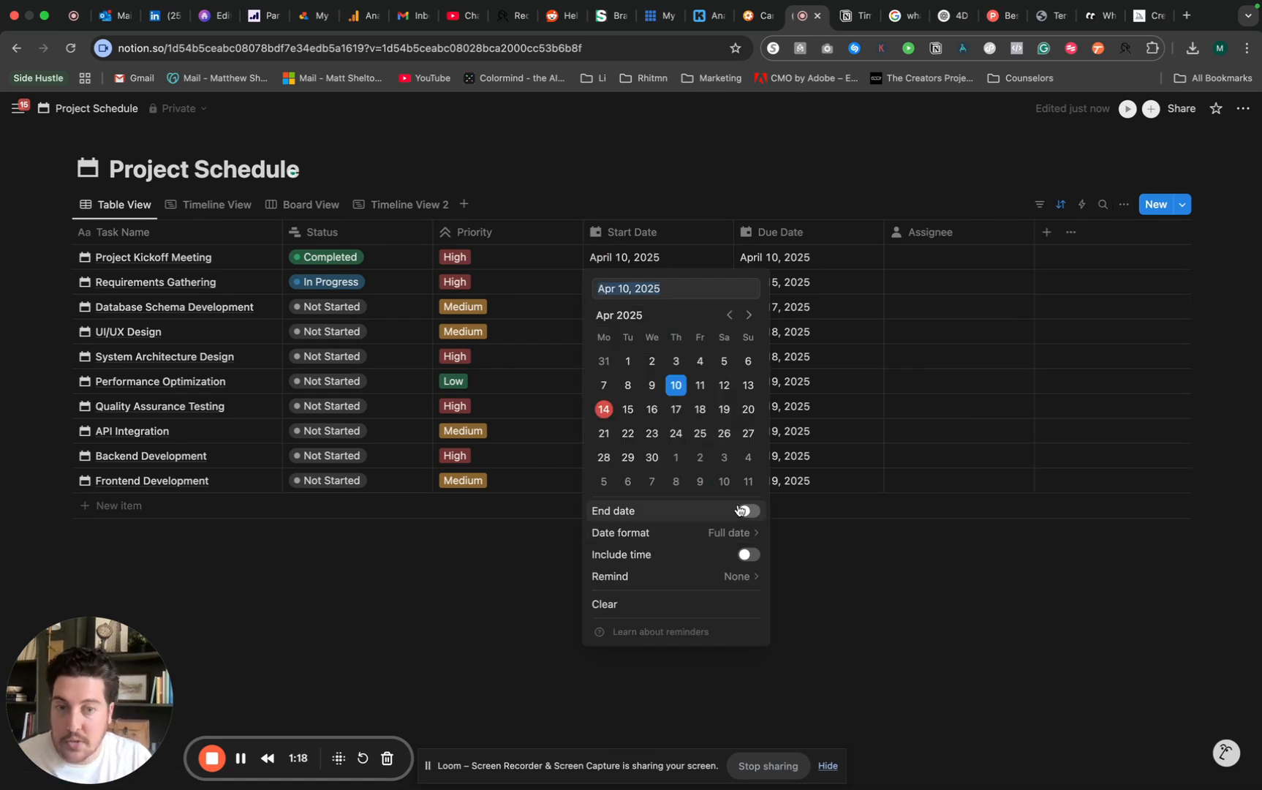
pyautogui.click(404, 208)
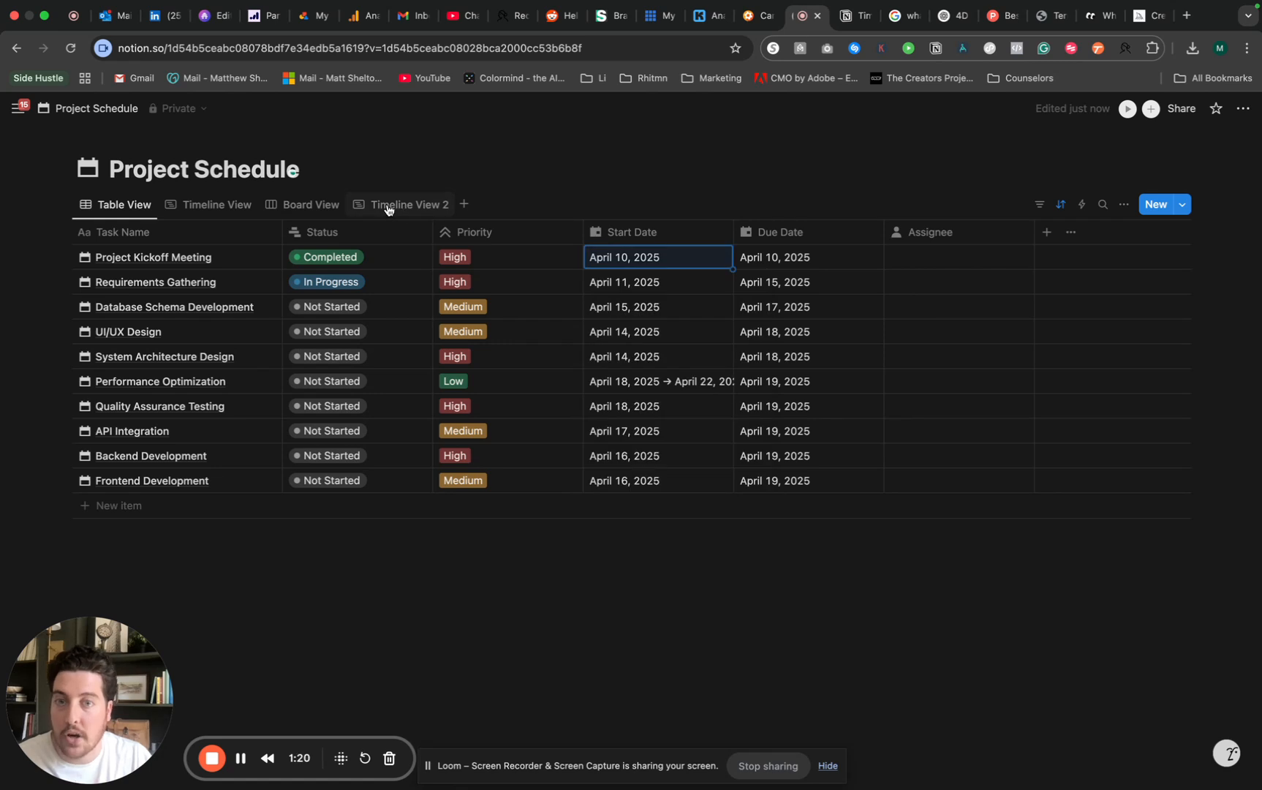
pyautogui.click(403, 207)
# Show the task table beside the timeline through the layout settings of Timeline View 2
pyautogui.click(1123, 206)
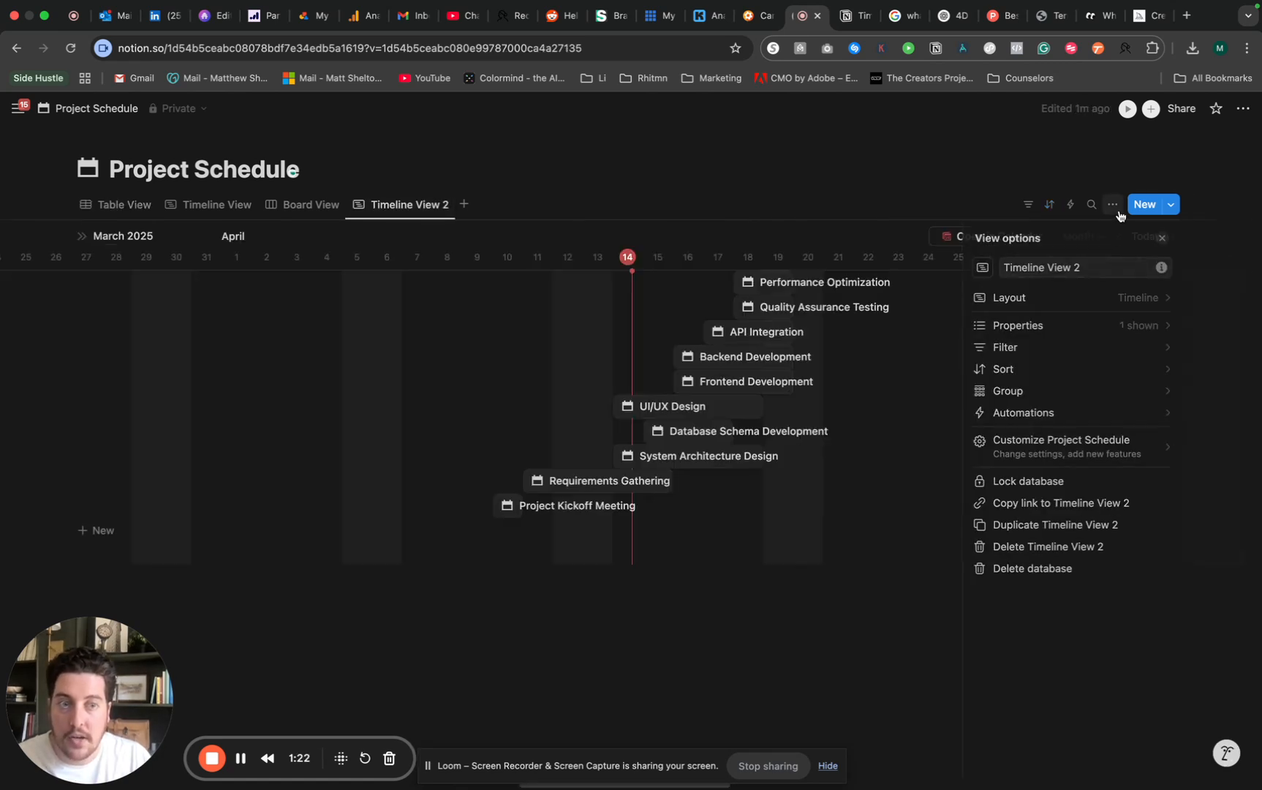
pyautogui.click(1065, 299)
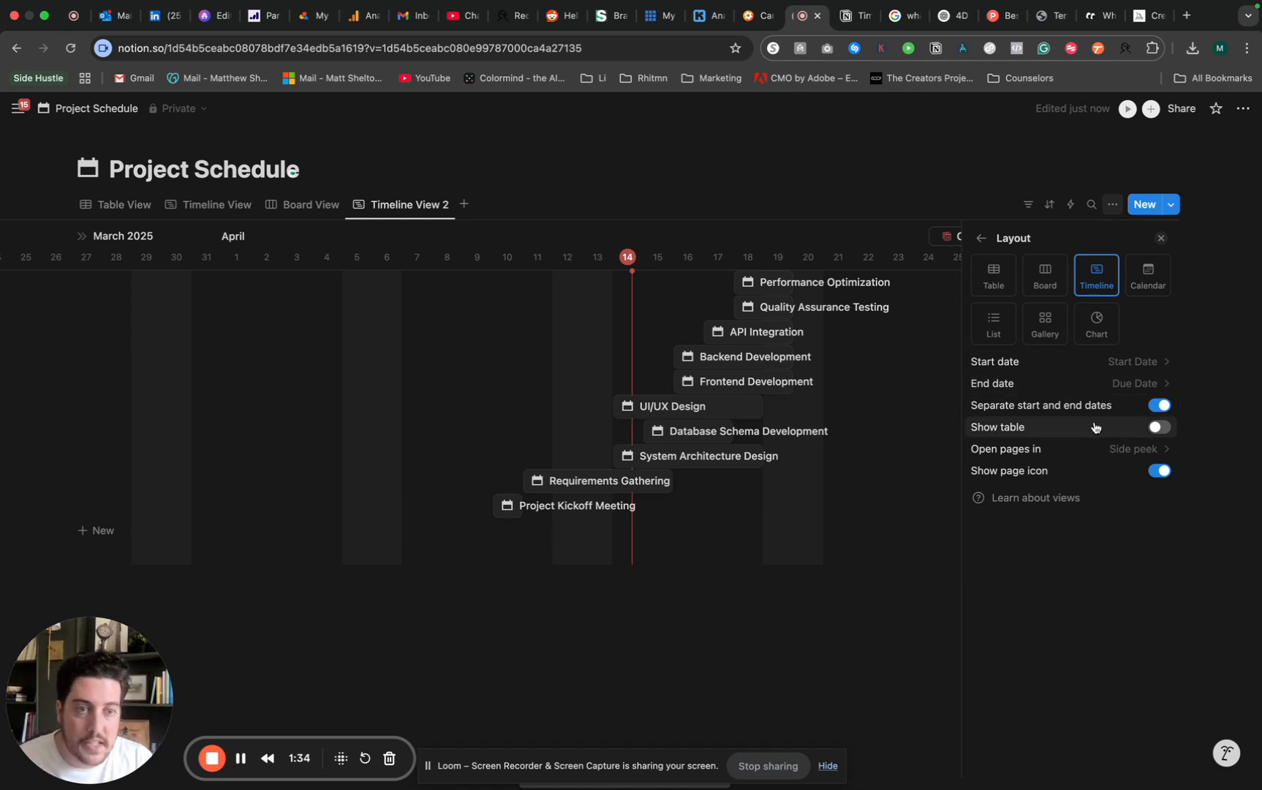
pyautogui.click(1156, 428)
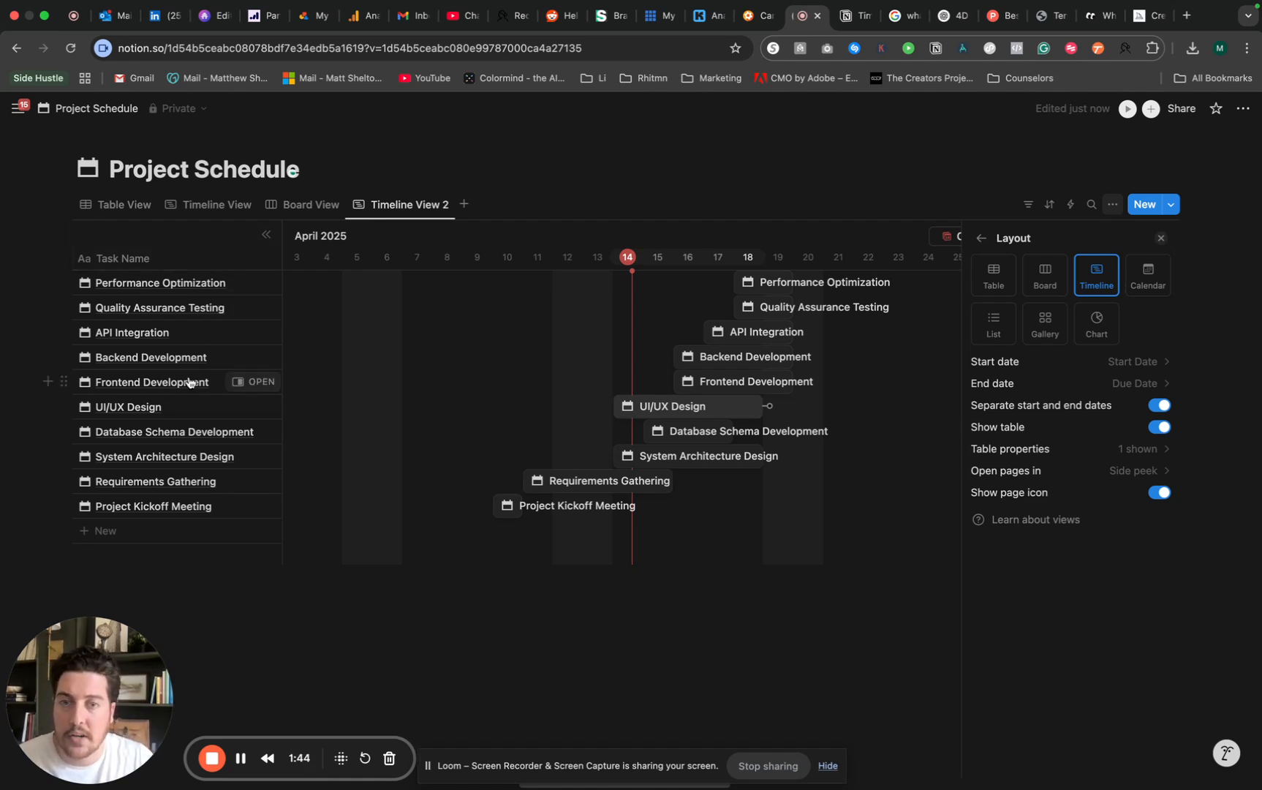
pyautogui.hscroll(10, 188, 381)
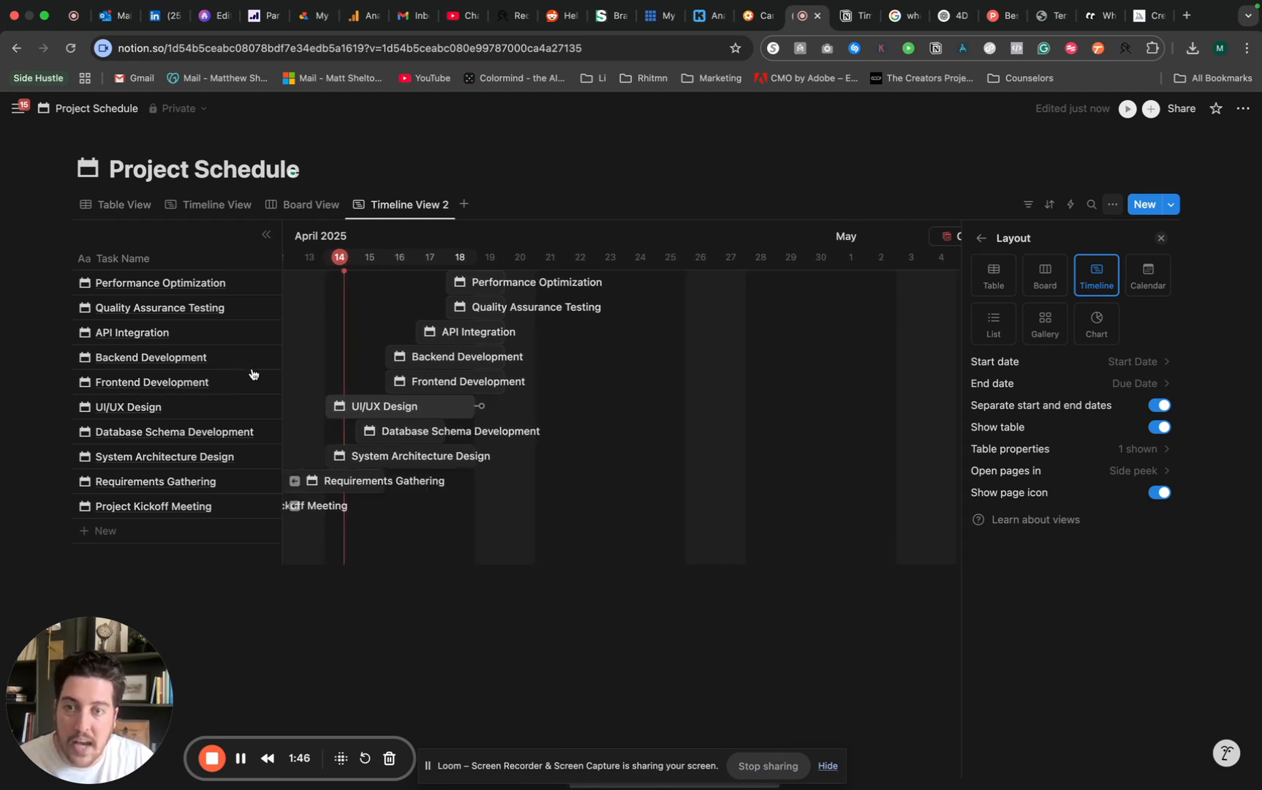
pyautogui.hscroll(2, 342, 376)
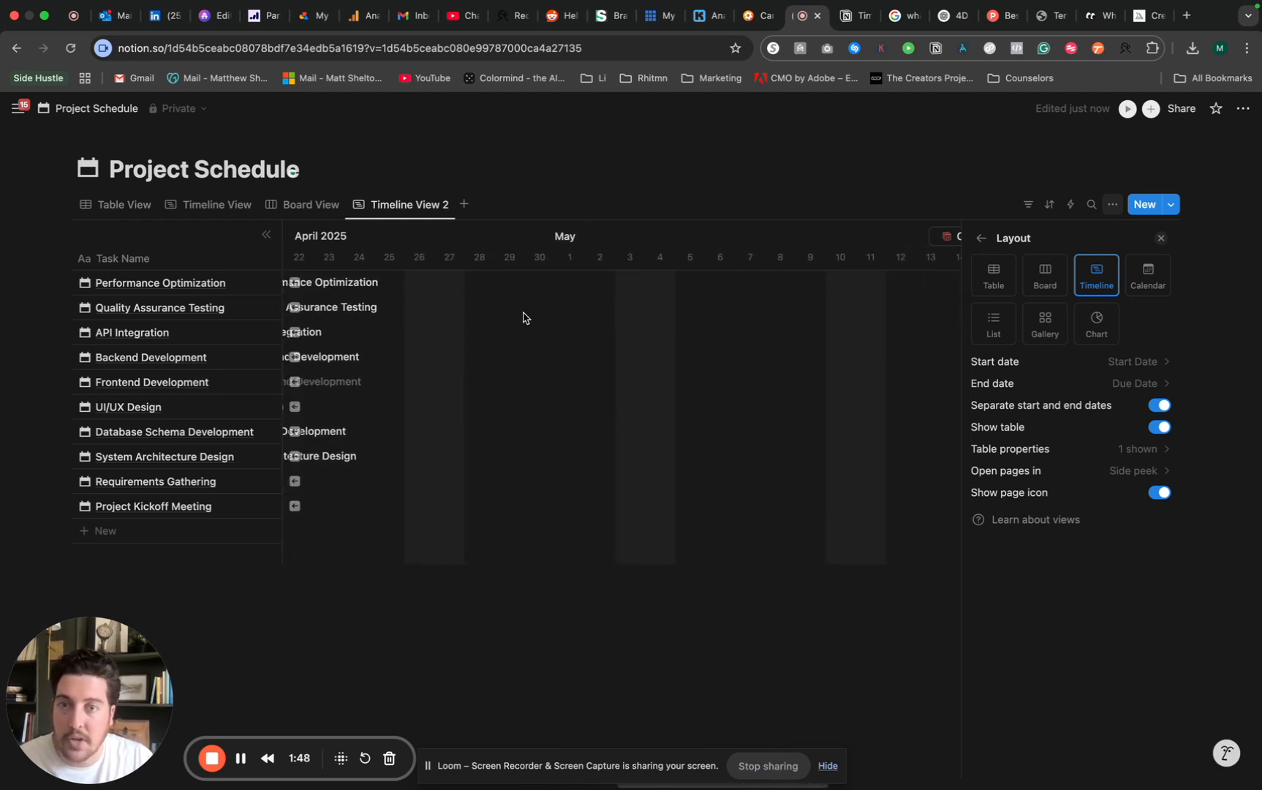
pyautogui.hscroll(1, 525, 318)
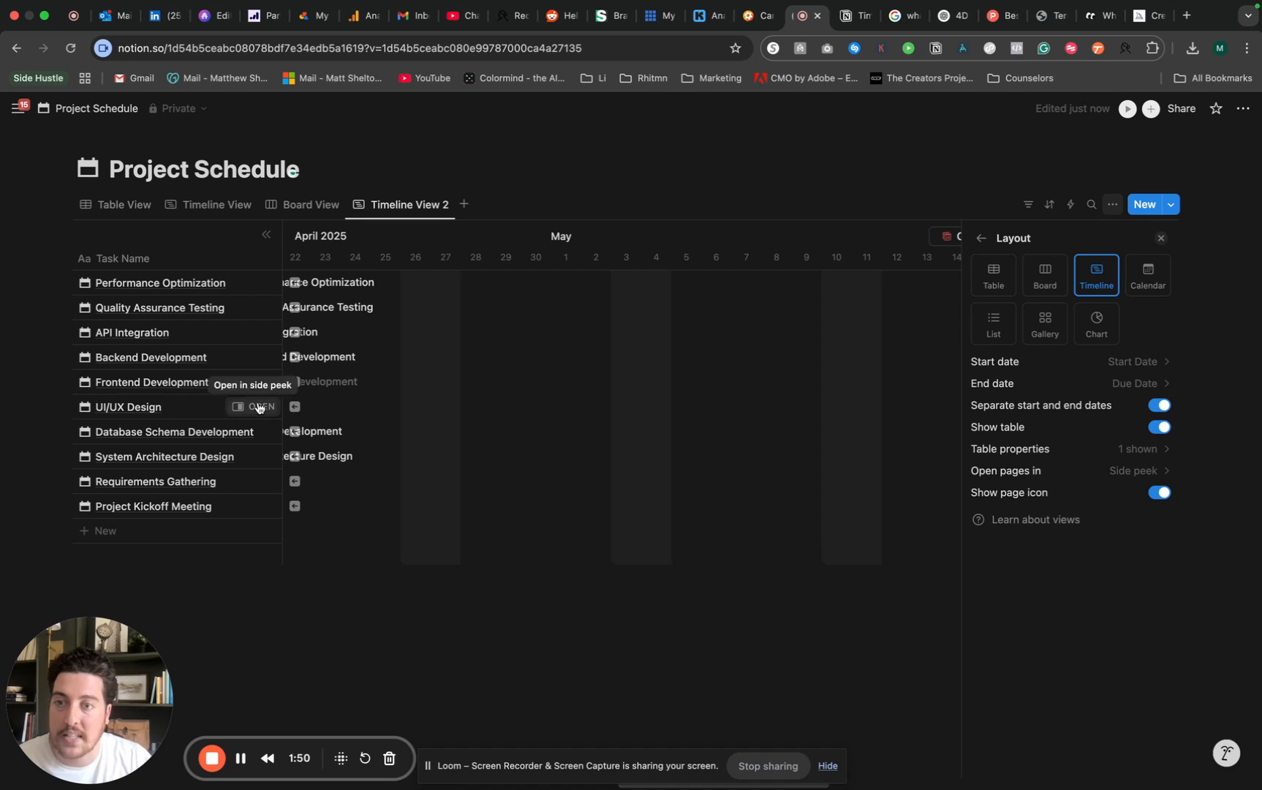
pyautogui.hscroll(-10, 435, 418)
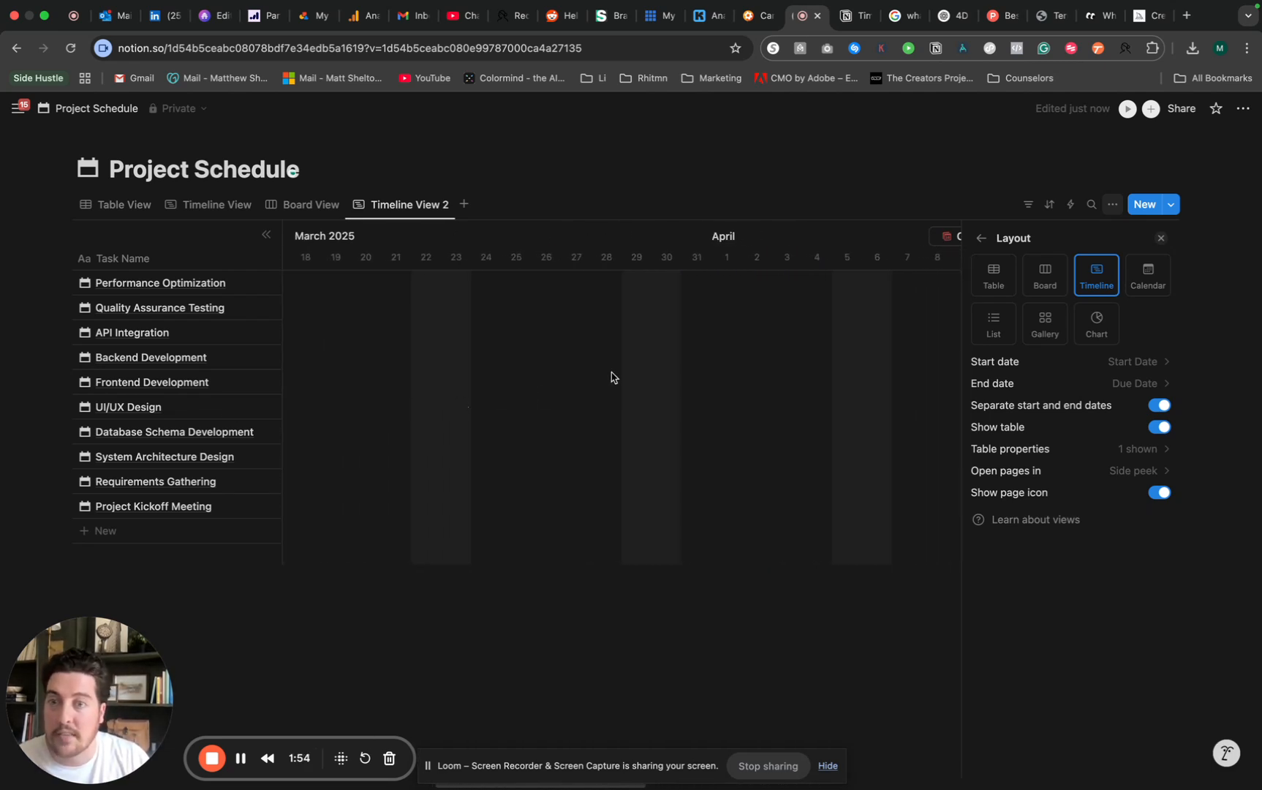
pyautogui.hscroll(3, 622, 381)
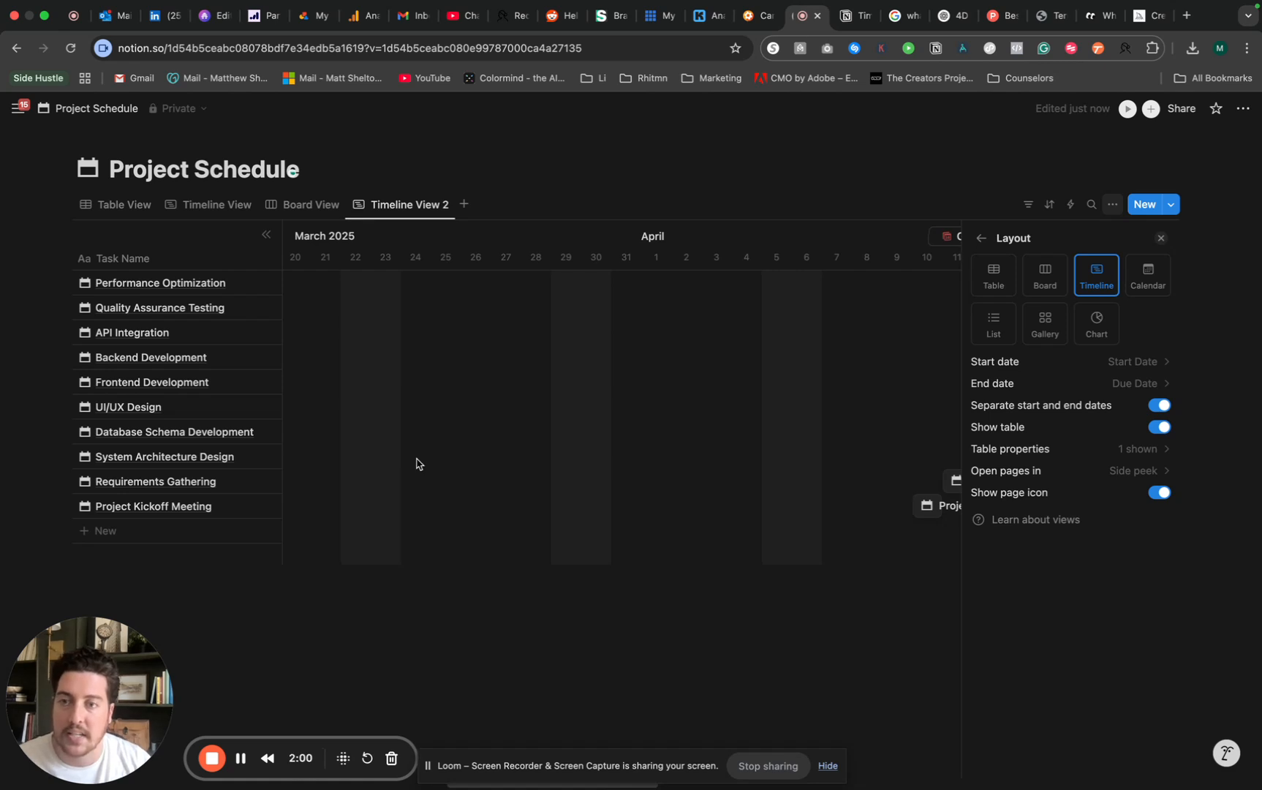
pyautogui.hscroll(5, 415, 472)
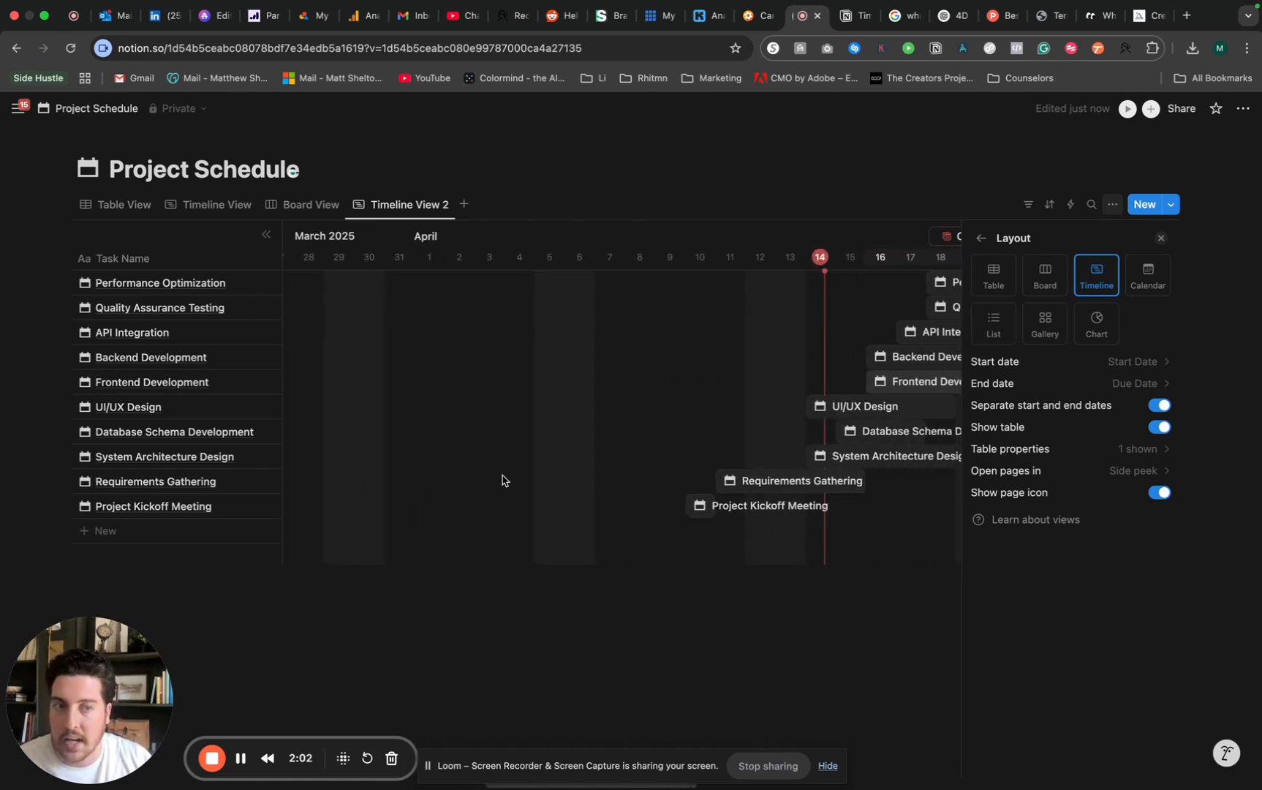
pyautogui.hscroll(4, 504, 479)
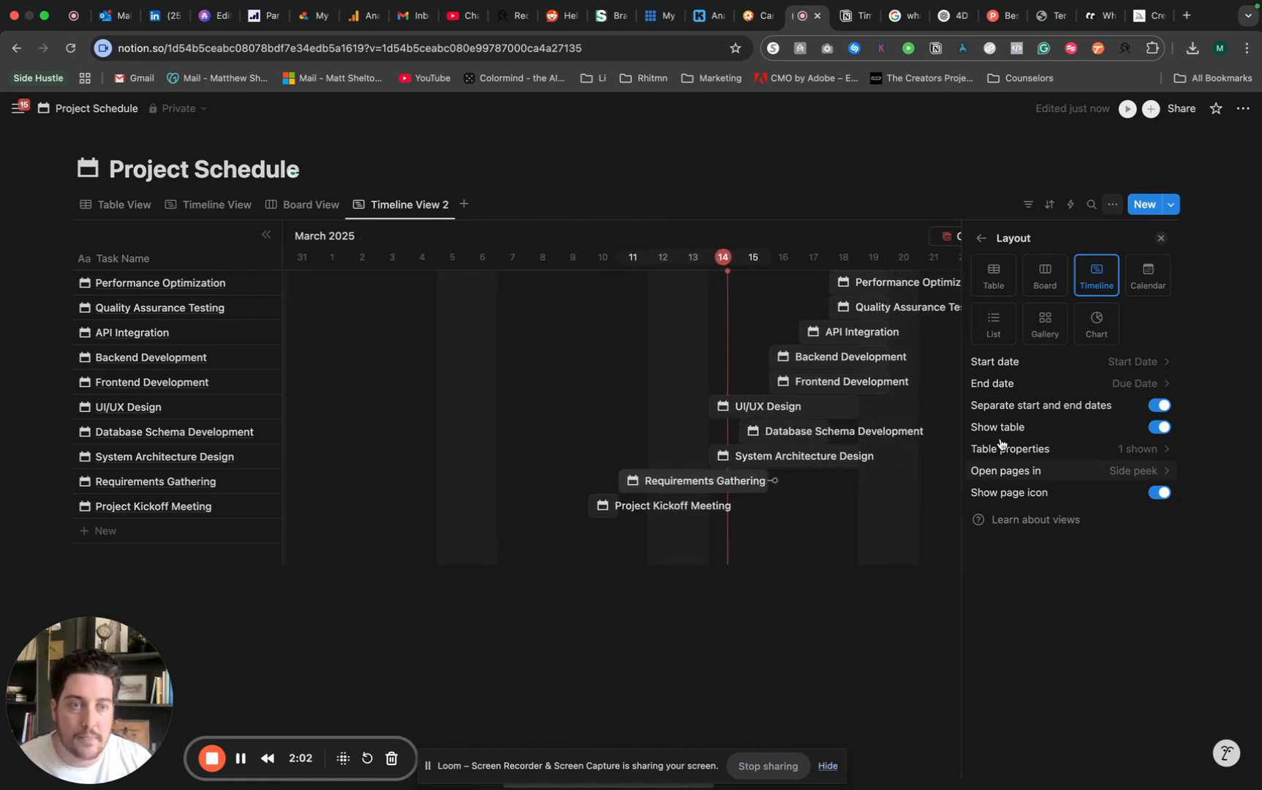
# Hide the task table beside the timeline and close the layout settings
pyautogui.click(1168, 430)
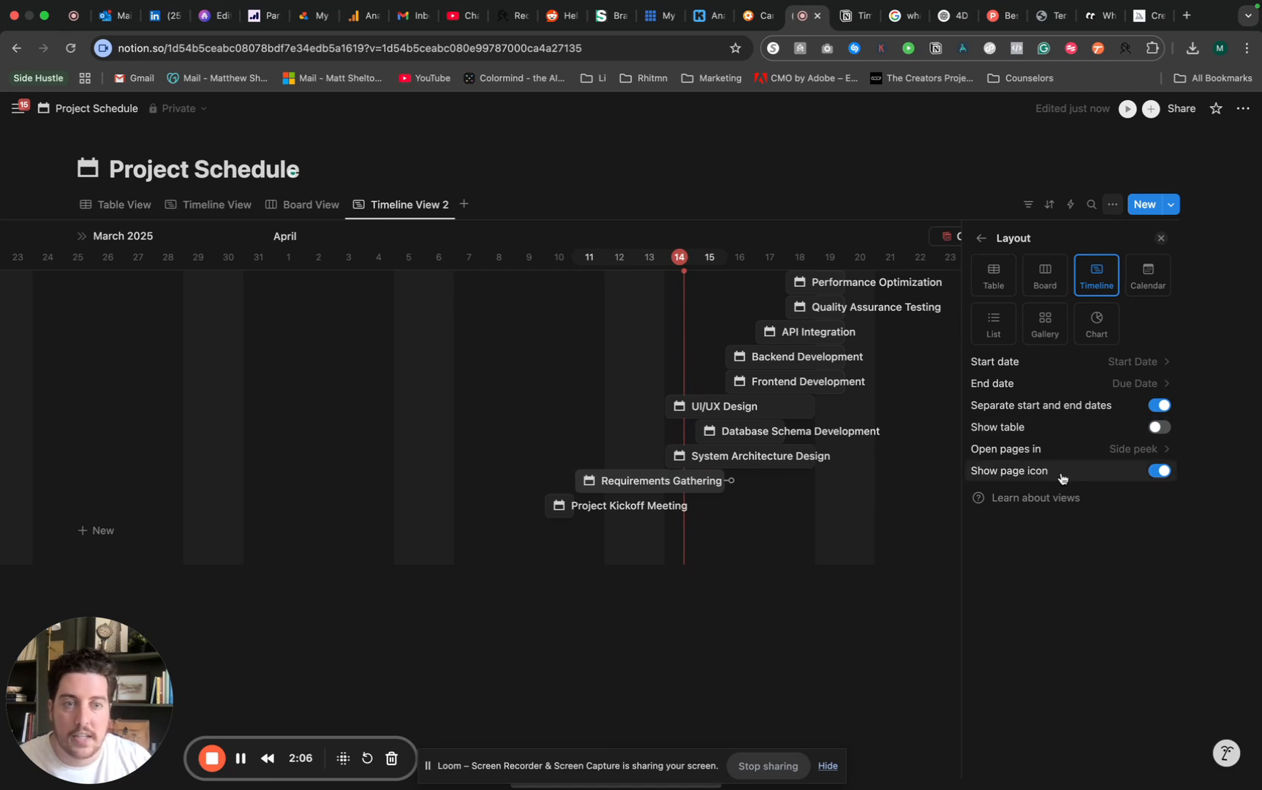
pyautogui.click(1162, 238)
pyautogui.hscroll(3, 958, 386)
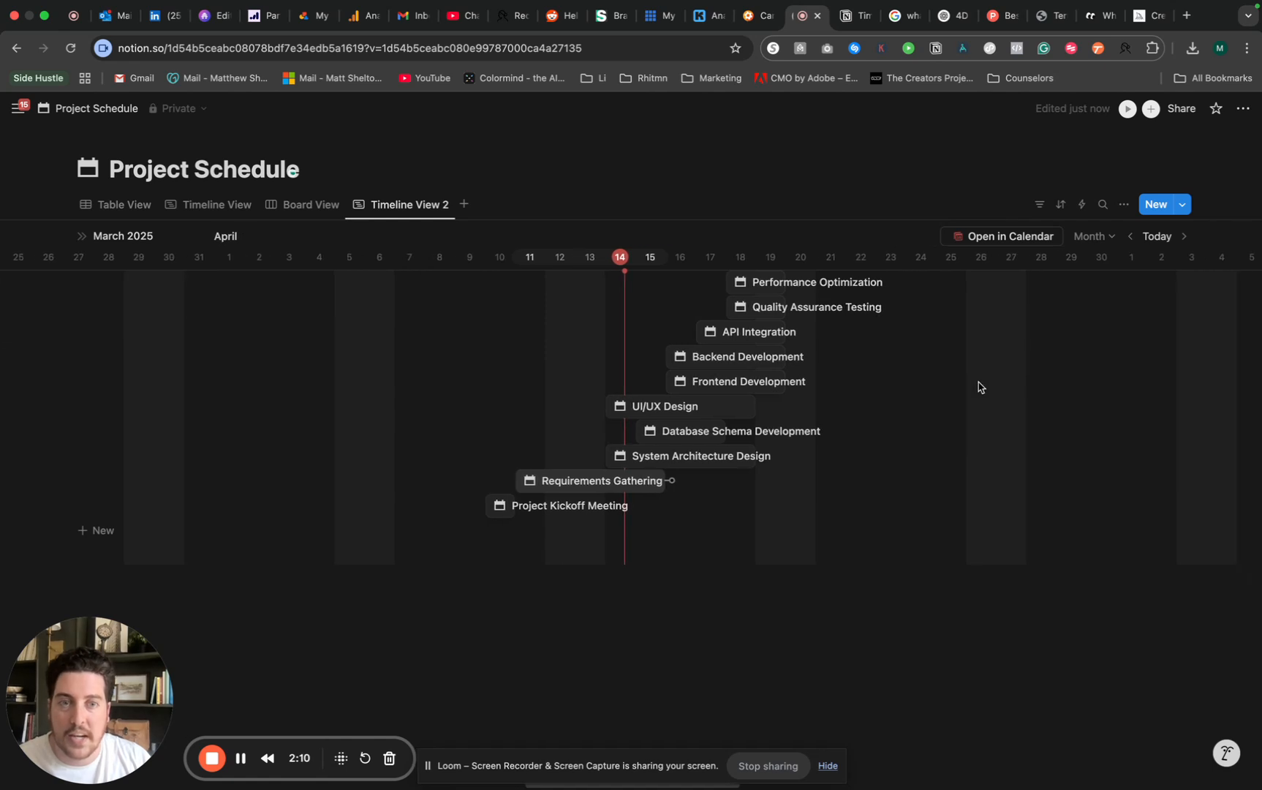
# Show the Priority and Status properties on the timeline items of Timeline View 2
pyautogui.click(1123, 206)
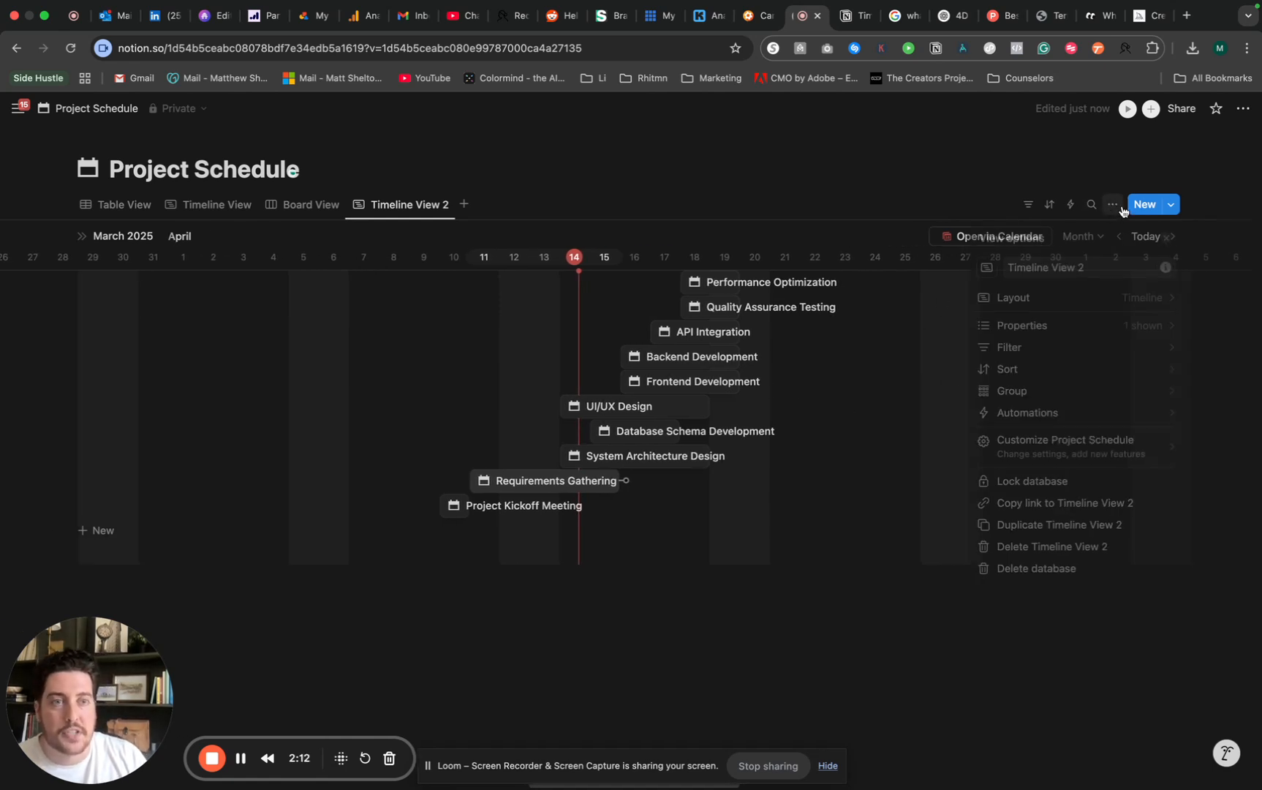
pyautogui.click(1090, 327)
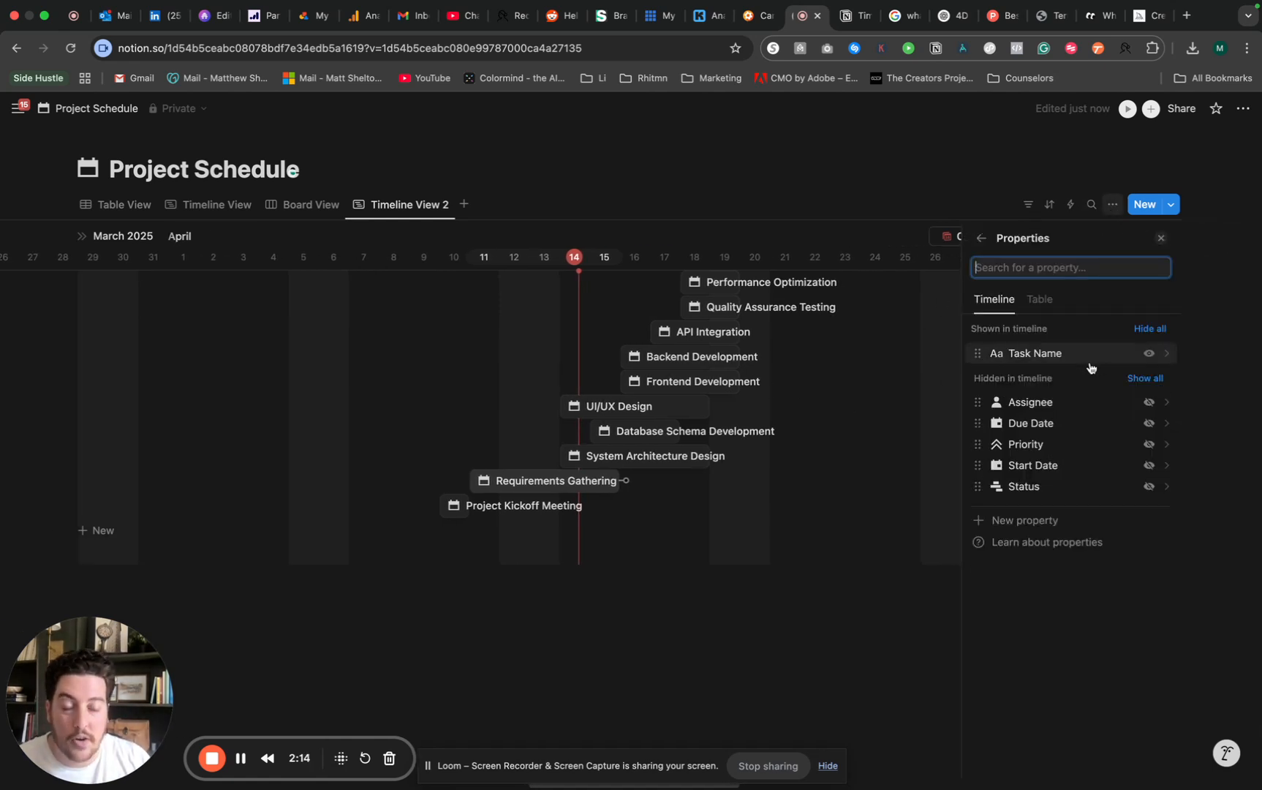
pyautogui.click(1149, 444)
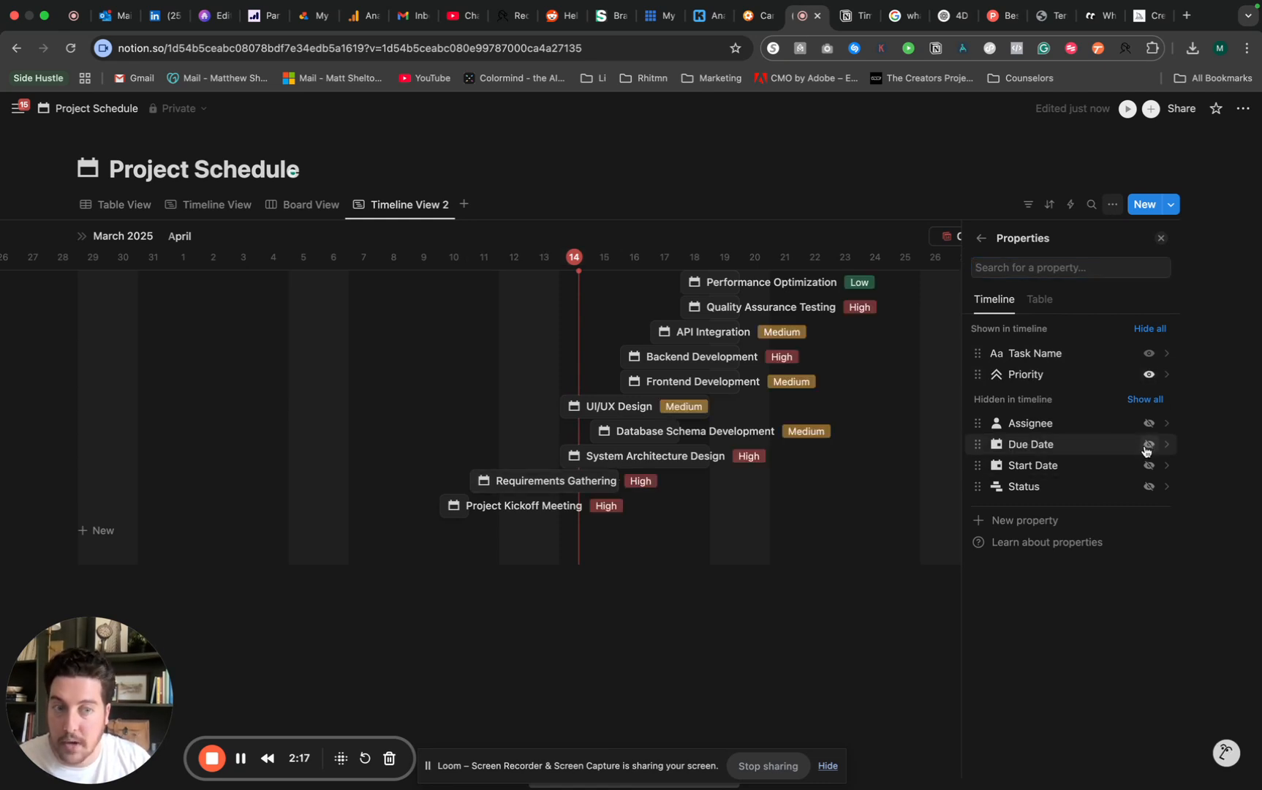
pyautogui.click(1149, 486)
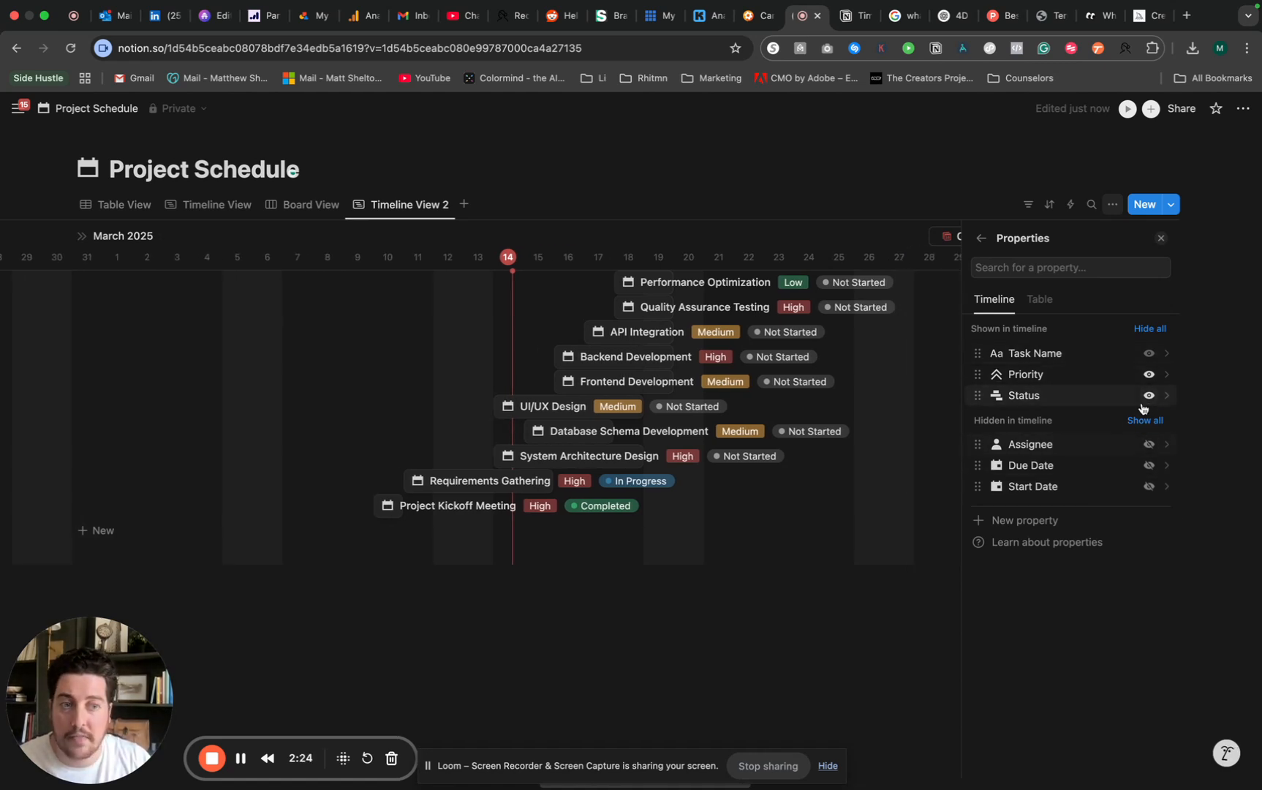
# Turn on the table in the view's property settings and show Priority as a table column
pyautogui.click(1039, 300)
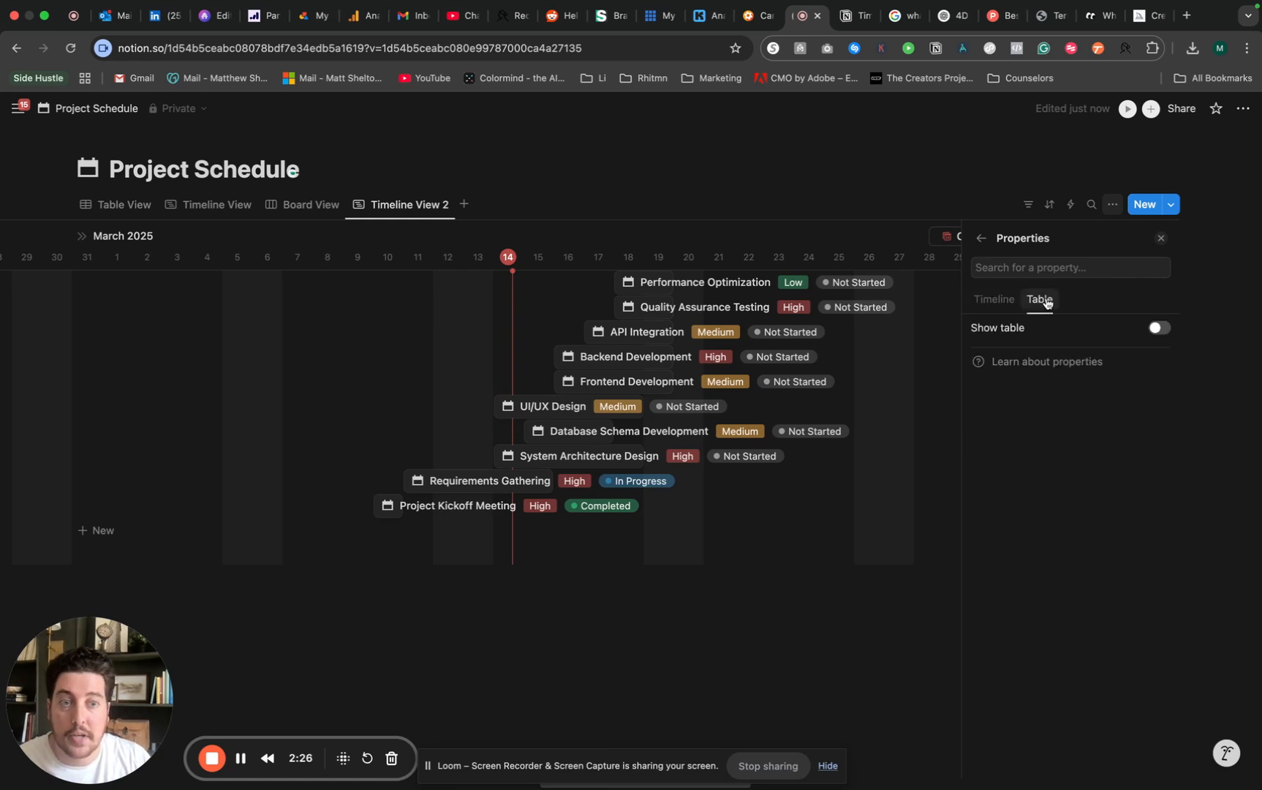
pyautogui.click(1156, 329)
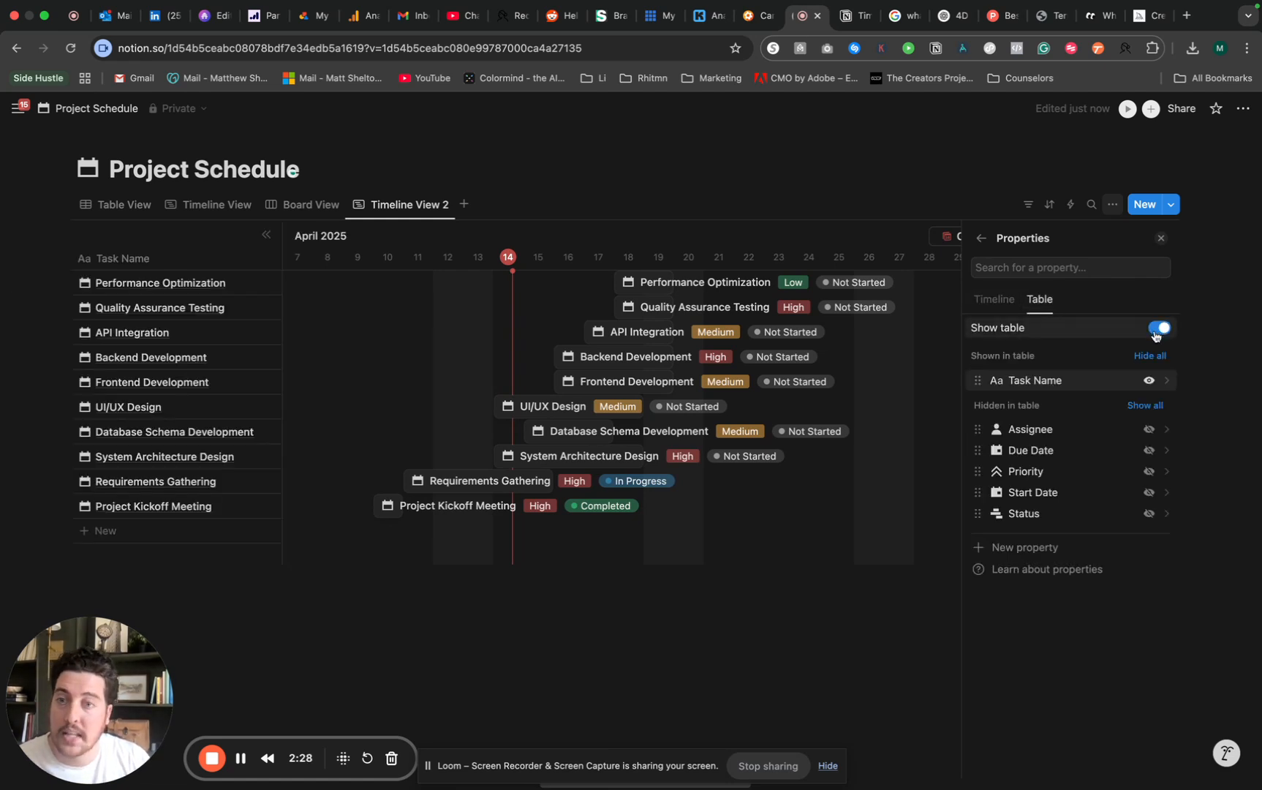
pyautogui.click(992, 300)
pyautogui.click(1037, 301)
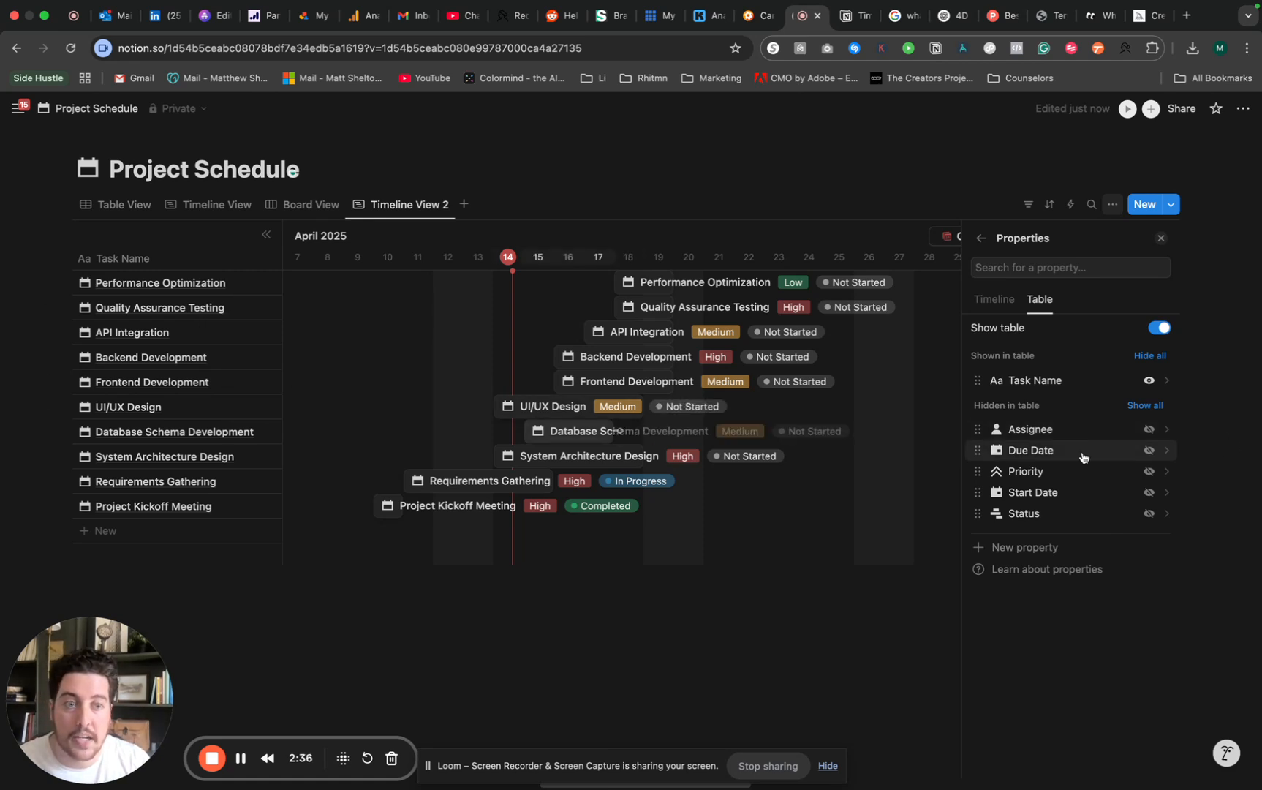
pyautogui.click(1148, 473)
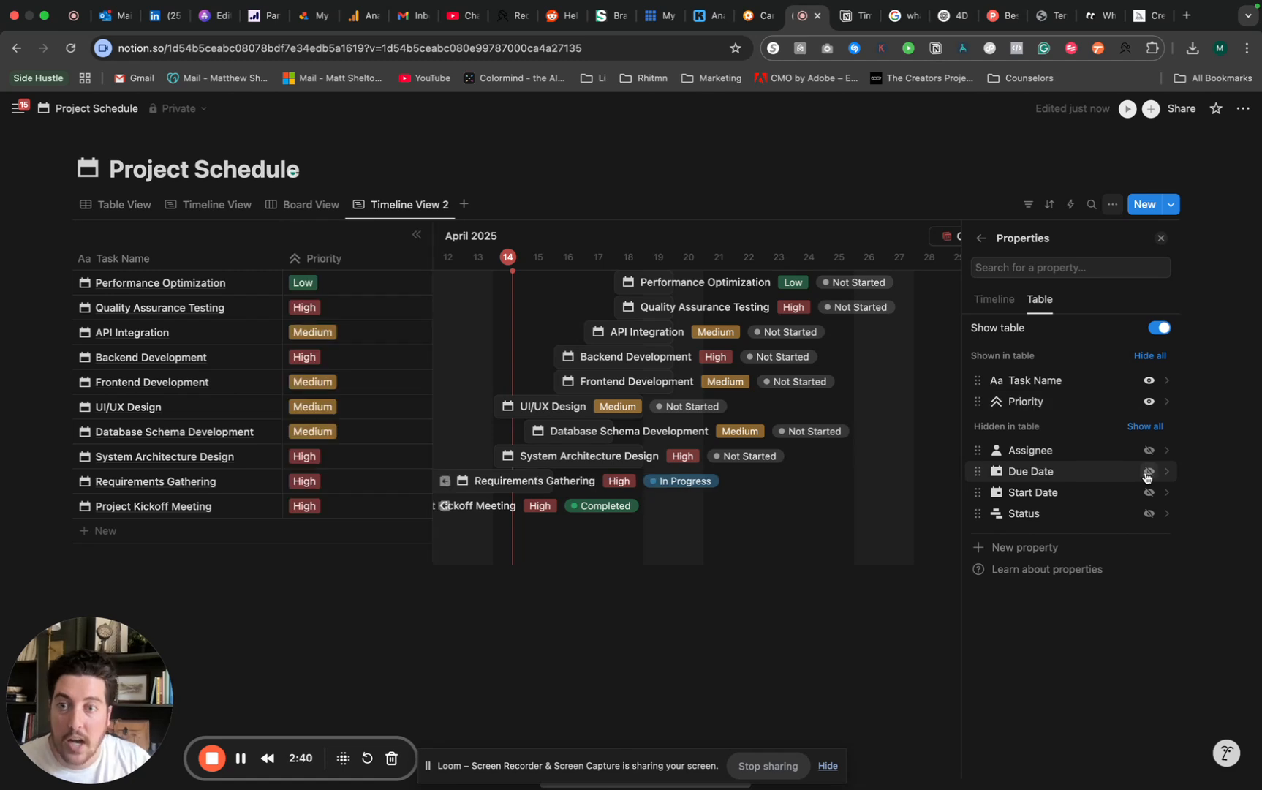
# Show Status as a column in the side table of Timeline View 2 and hide it again
pyautogui.click(1148, 513)
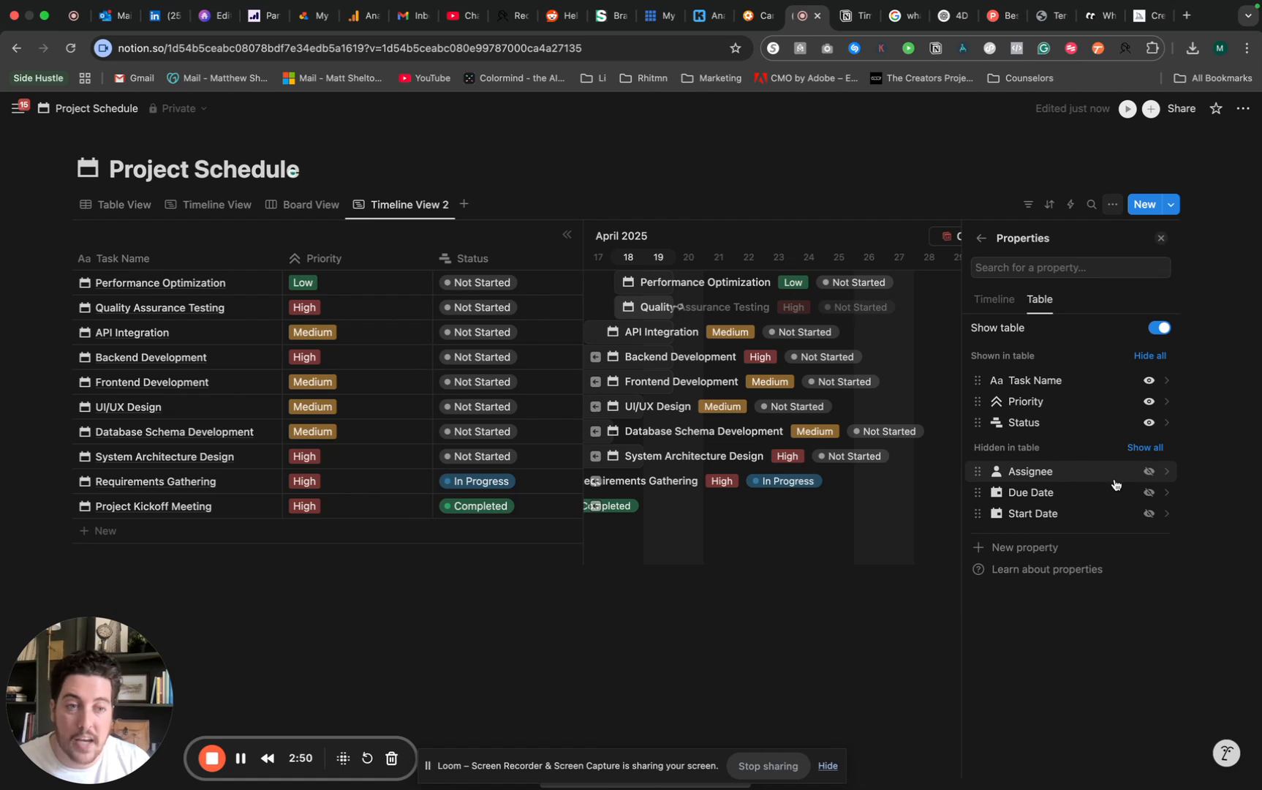
pyautogui.click(1149, 423)
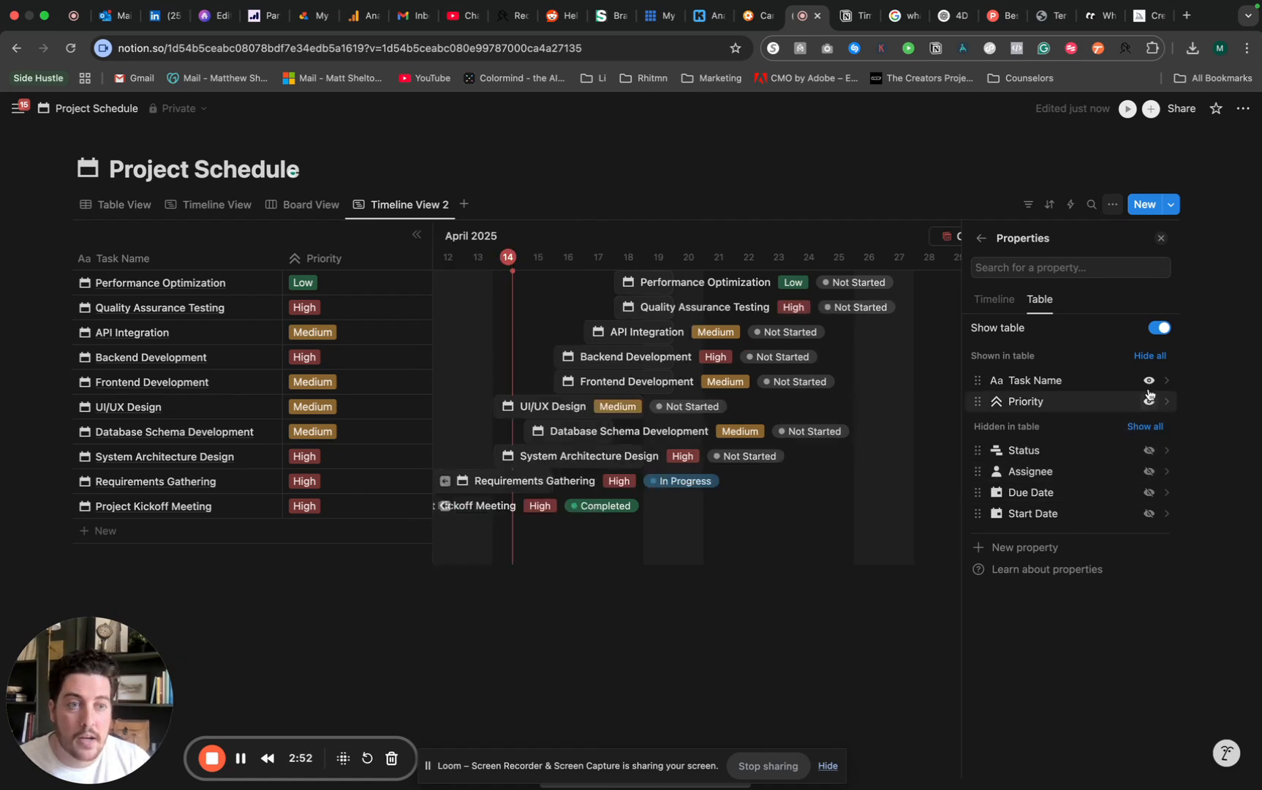
# Turn off the side table of Timeline View 2 and close the view settings
pyautogui.click(1157, 329)
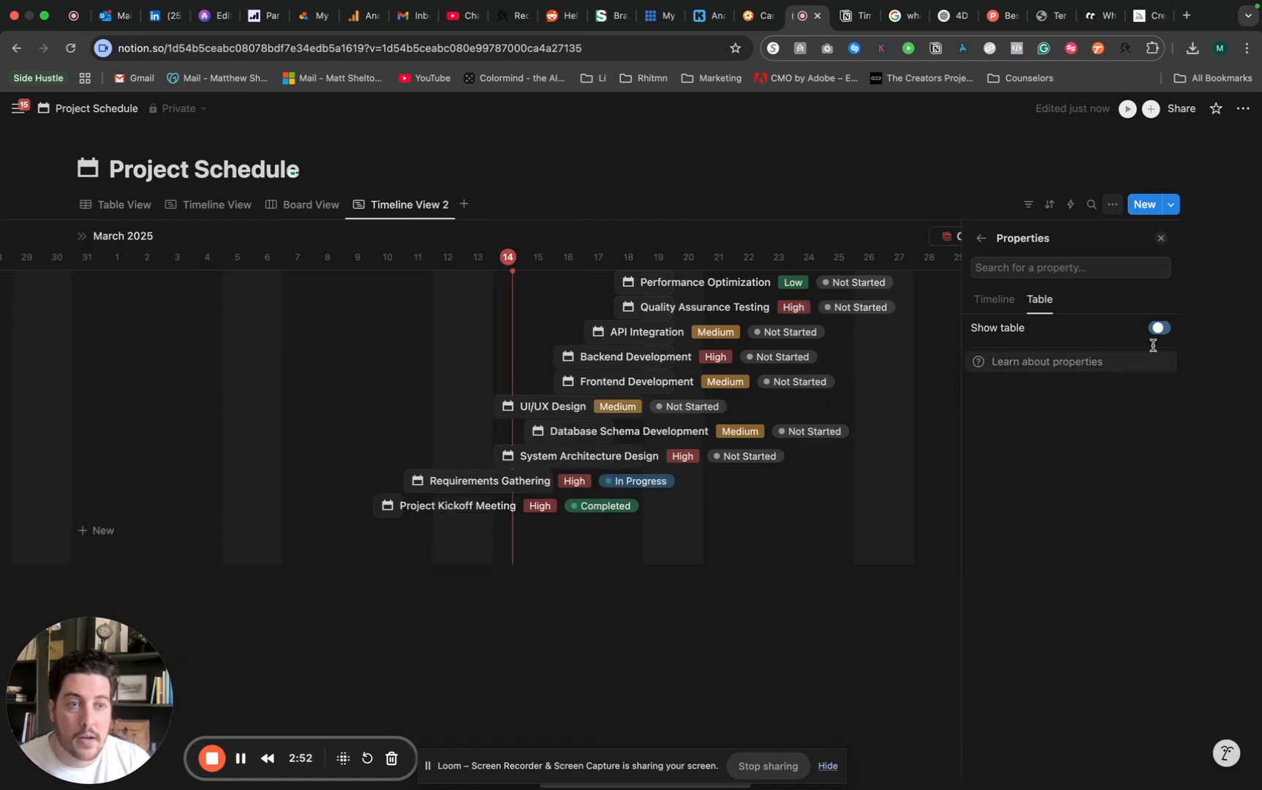
pyautogui.click(981, 238)
pyautogui.click(1164, 240)
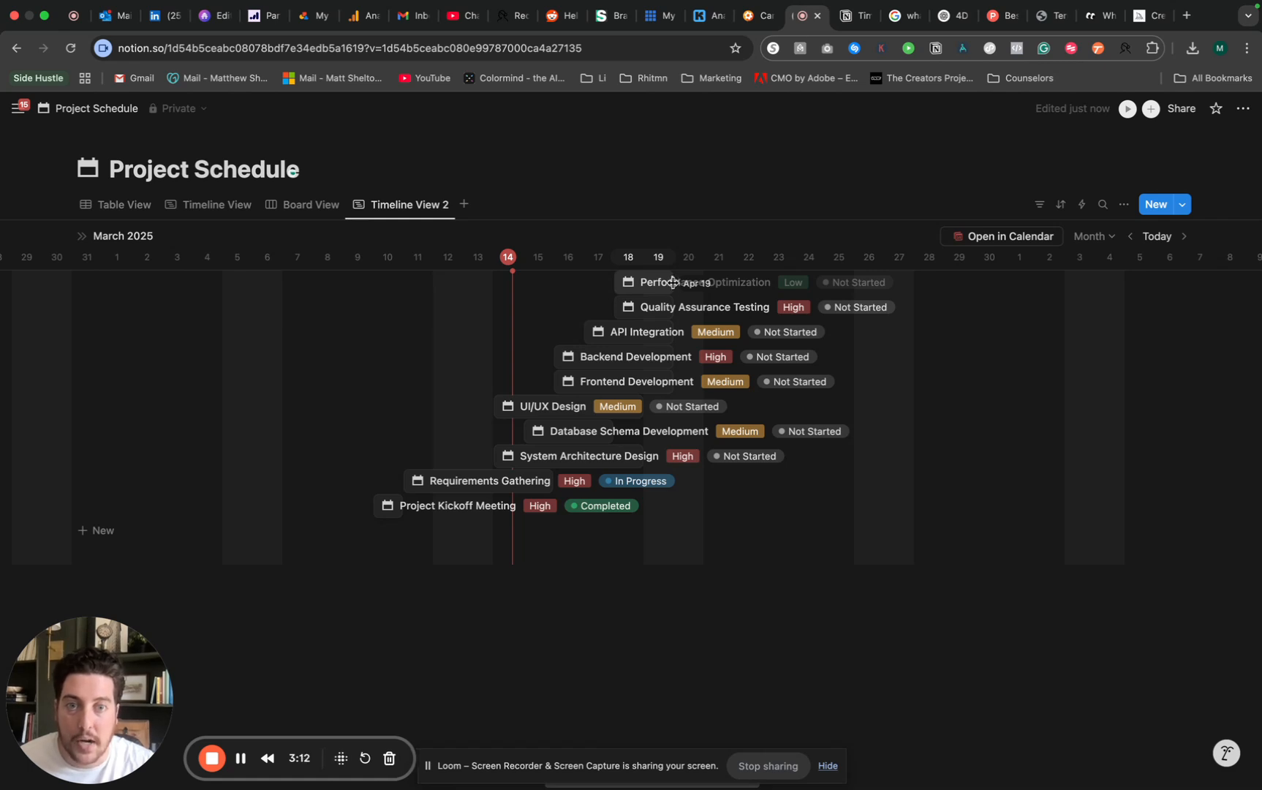
# Extend the Performance Optimization task to end on April 25 and move the whole bar to April 28 through May 5
pyautogui.moveTo(672, 282); pyautogui.dragTo(840, 264)
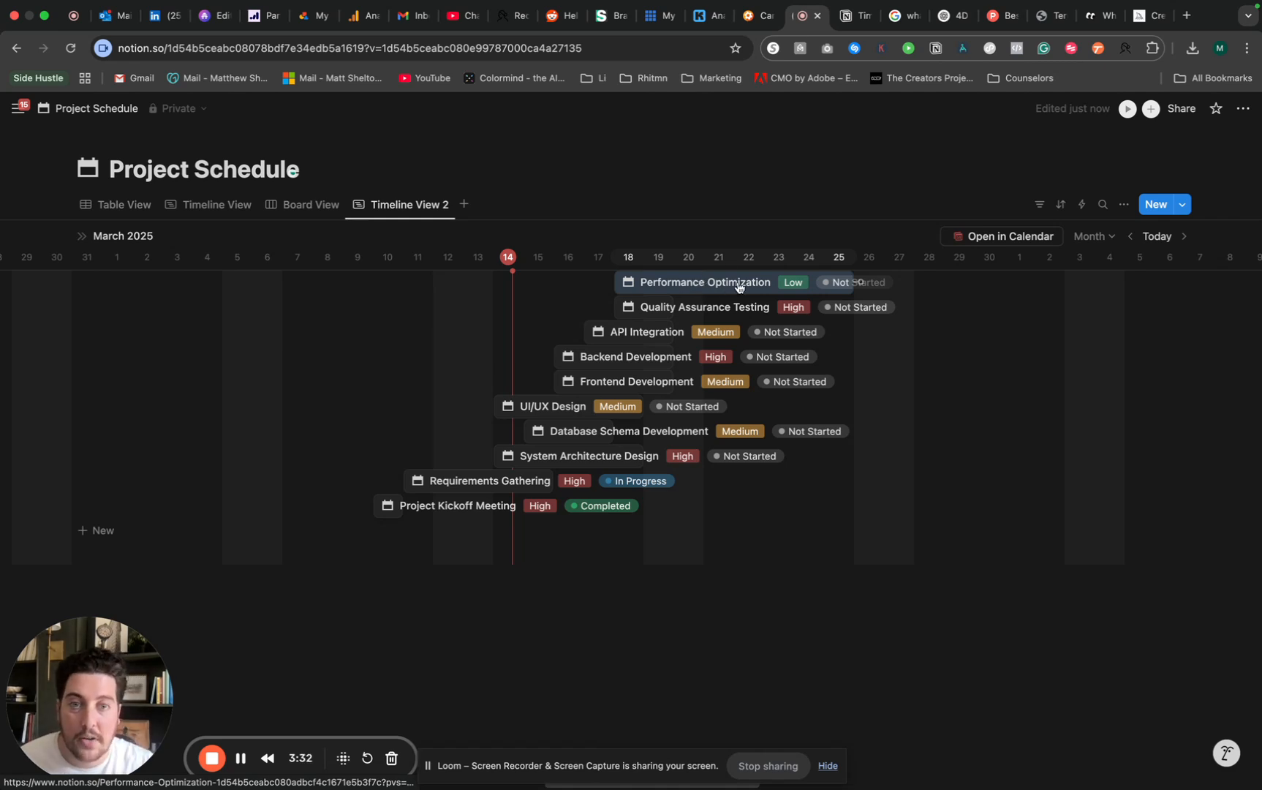
pyautogui.moveTo(719, 285); pyautogui.dragTo(904, 285)
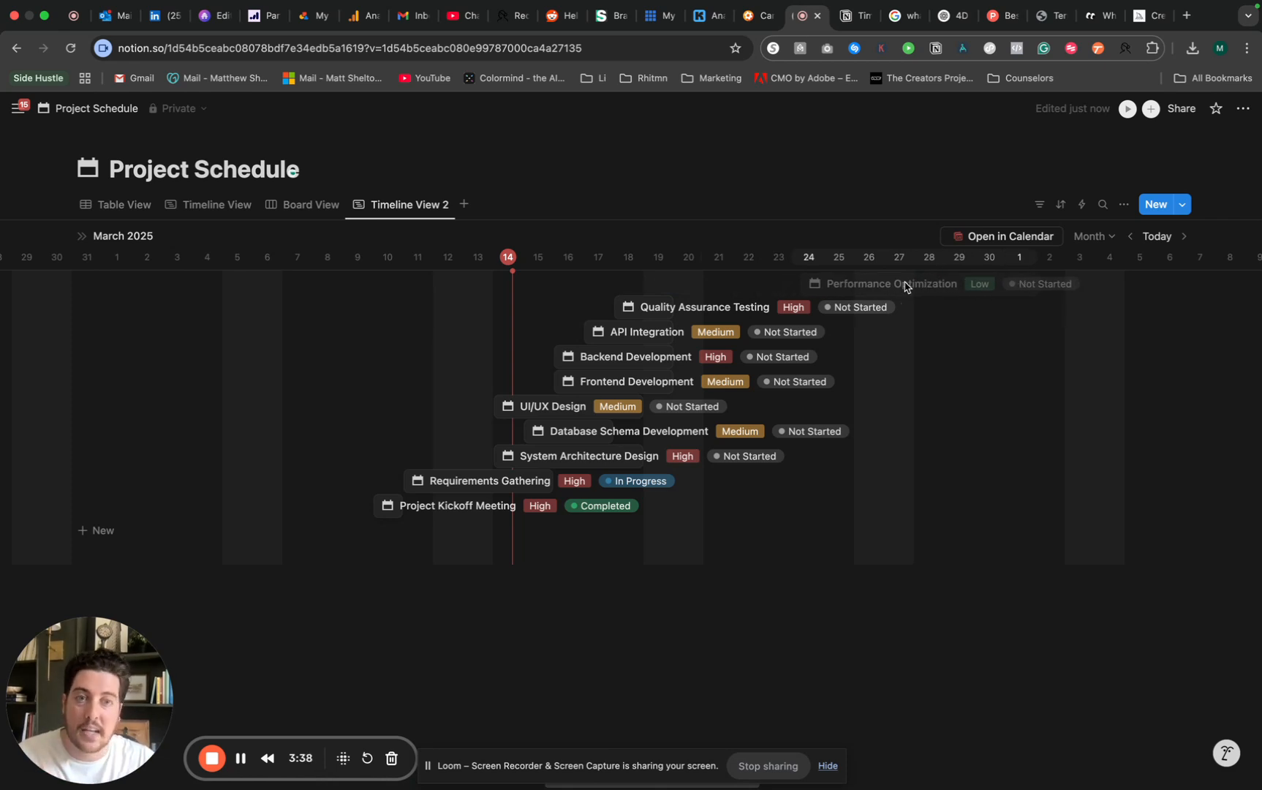
pyautogui.moveTo(905, 285); pyautogui.dragTo(905, 286)
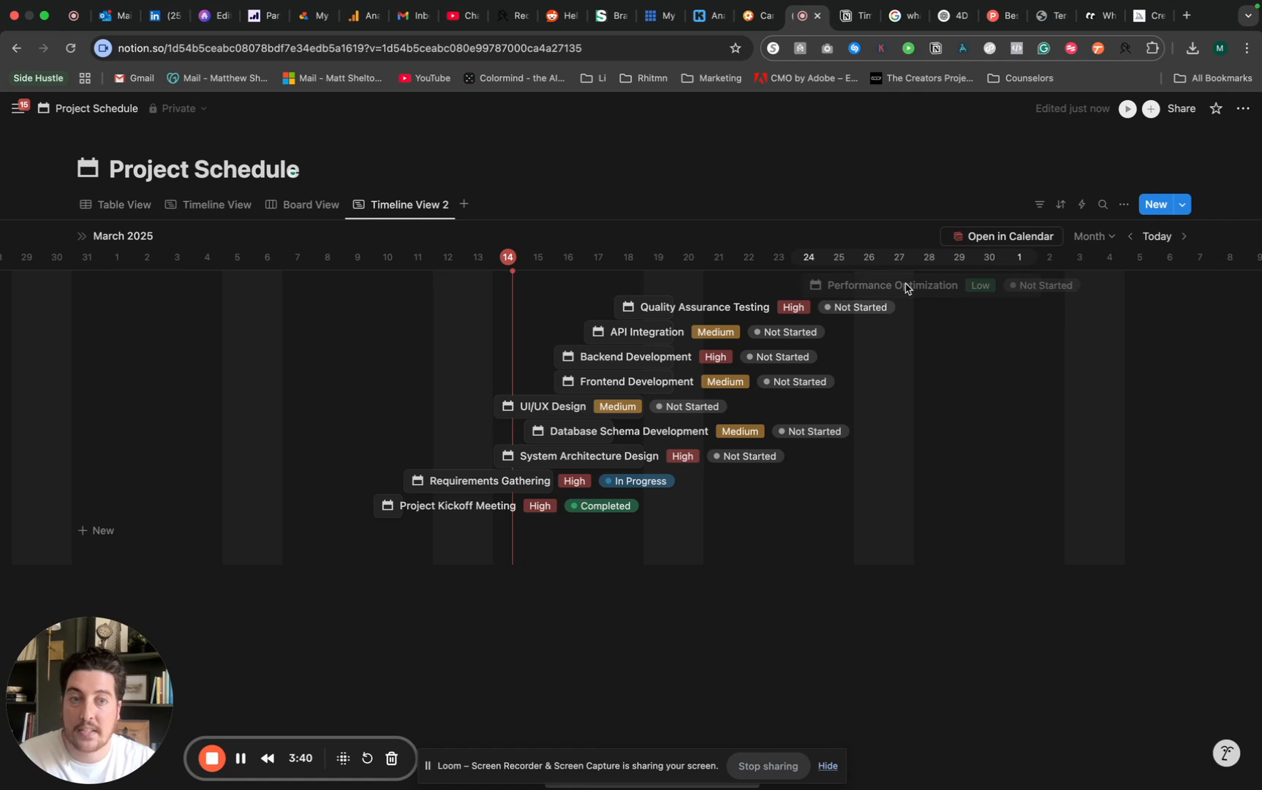
pyautogui.moveTo(906, 285); pyautogui.dragTo(1023, 285)
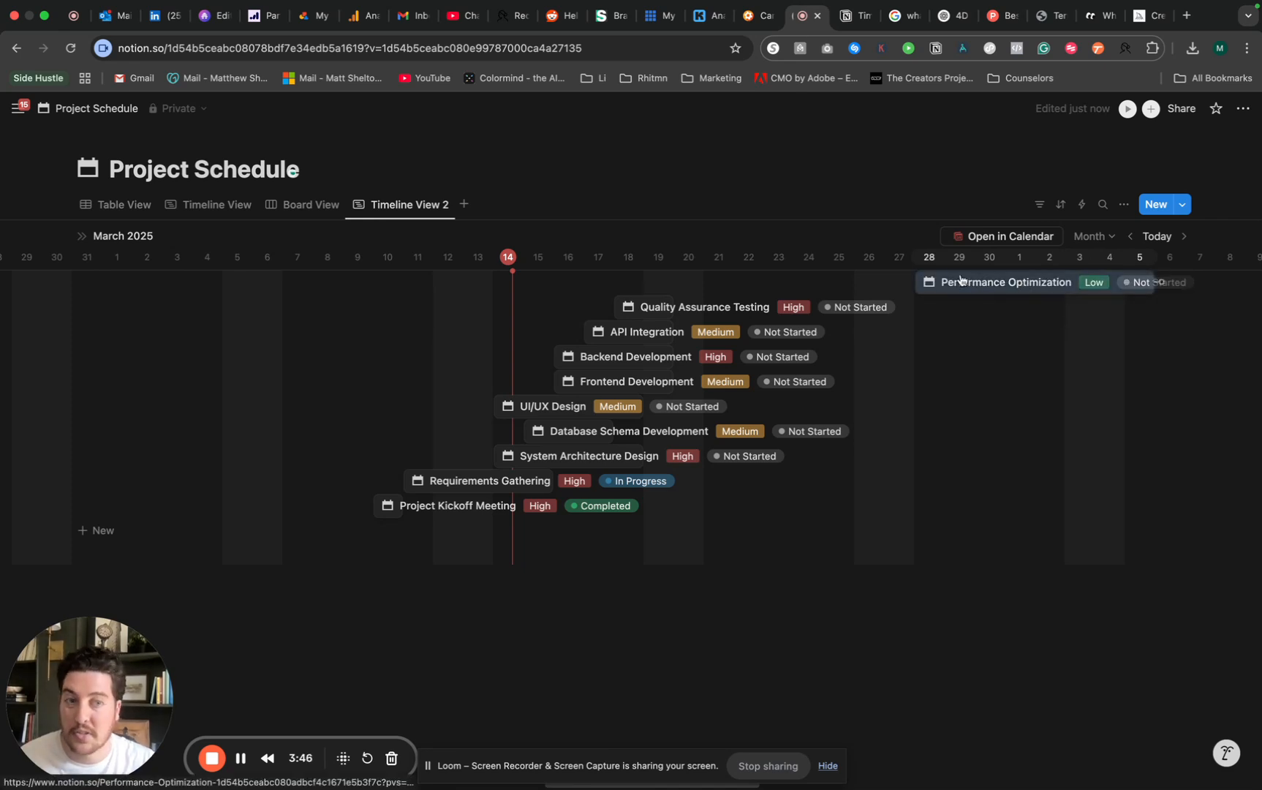
# Move the Performance Optimization bar back on the timeline to span April 18 through April 25
pyautogui.hscroll(3, 1027, 293)
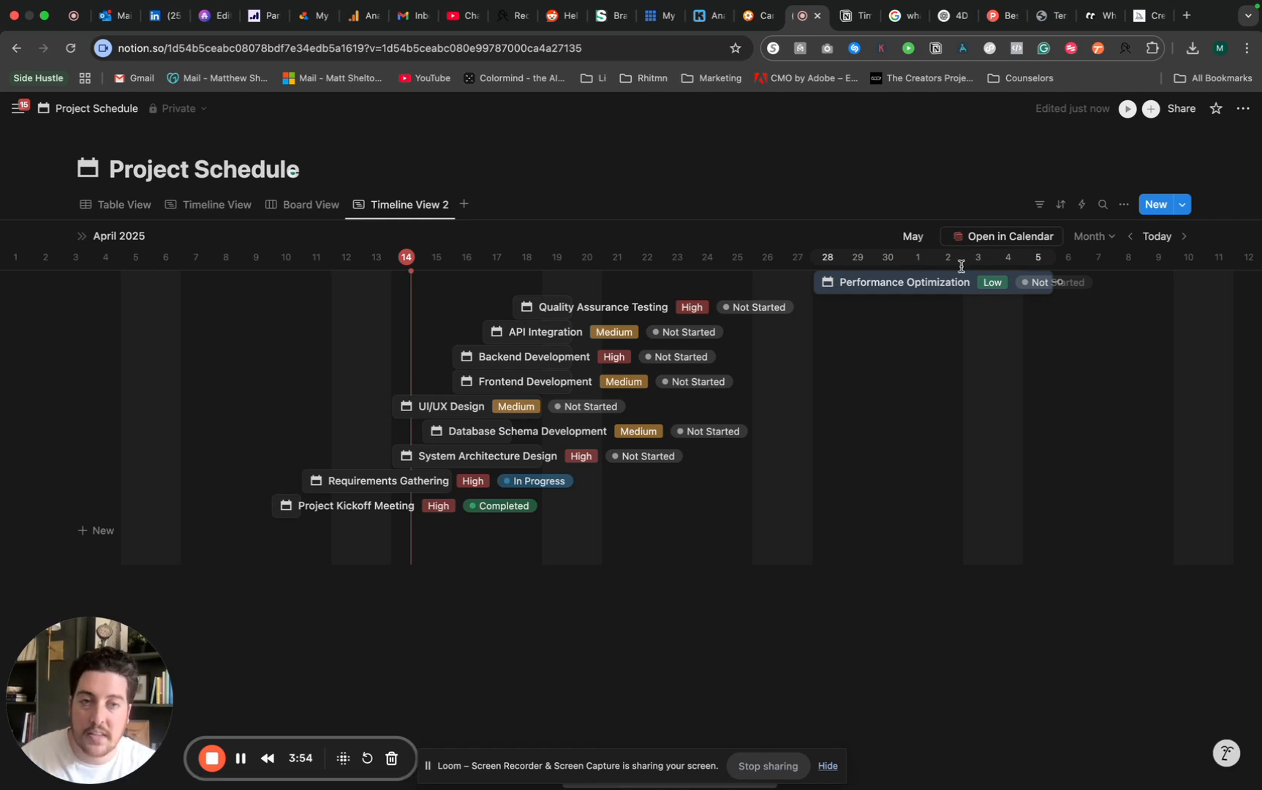
pyautogui.moveTo(934, 285); pyautogui.dragTo(633, 291)
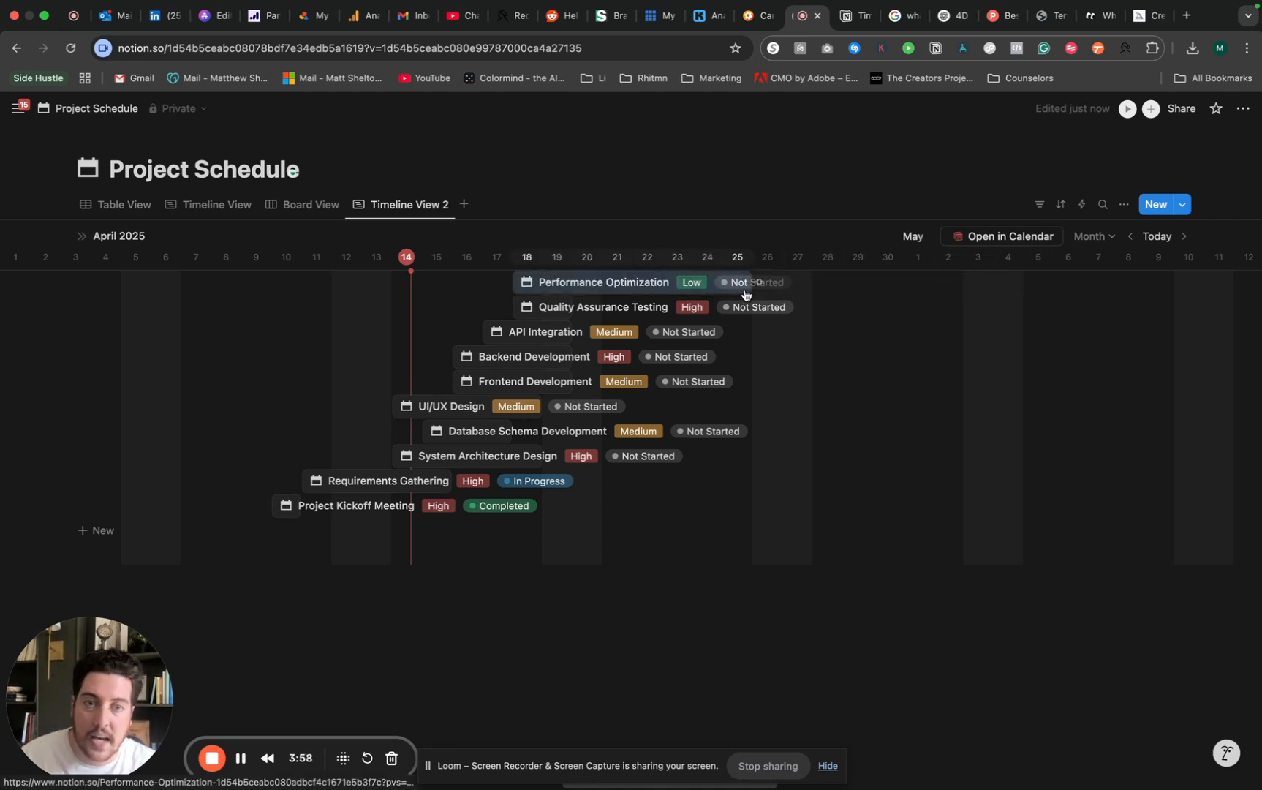
# Shorten the Performance Optimization task on the timeline to end on April 21 and switch to Table View to check its dates
pyautogui.moveTo(749, 290); pyautogui.dragTo(626, 288)
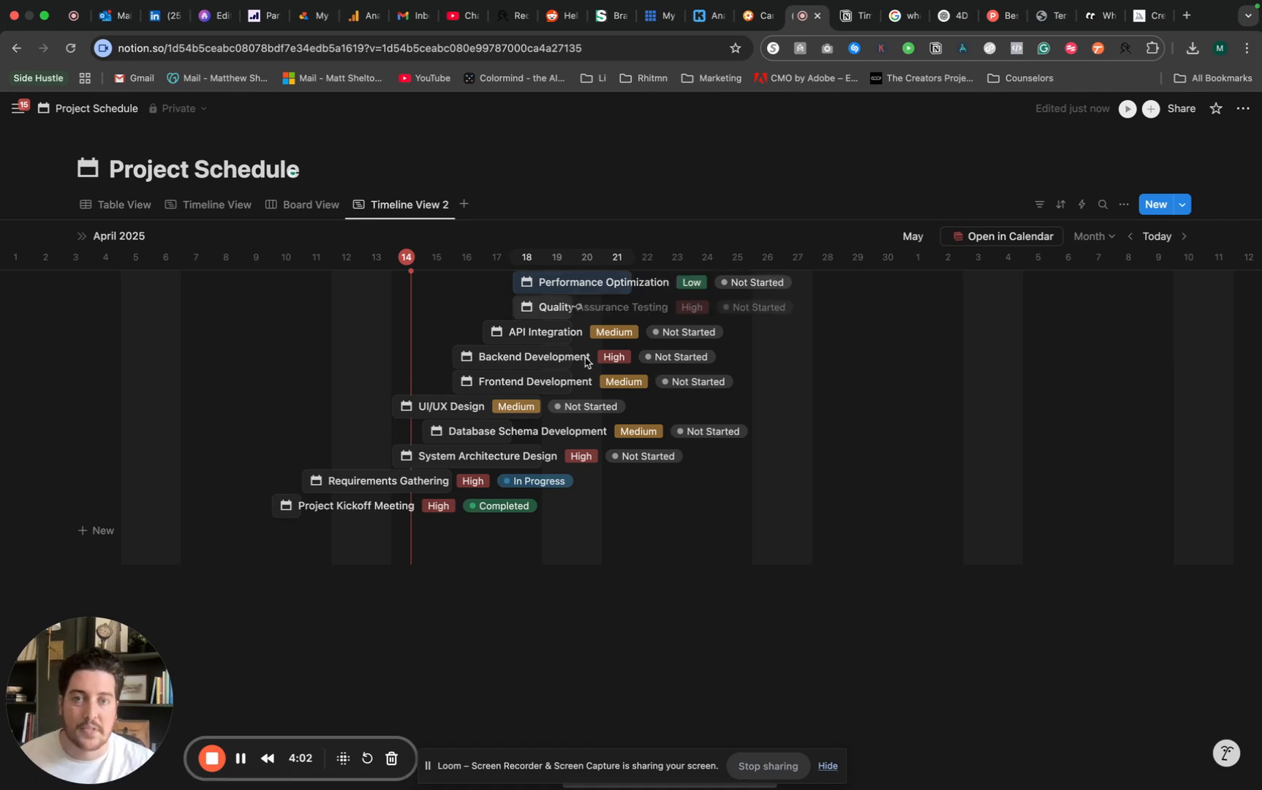
pyautogui.click(120, 207)
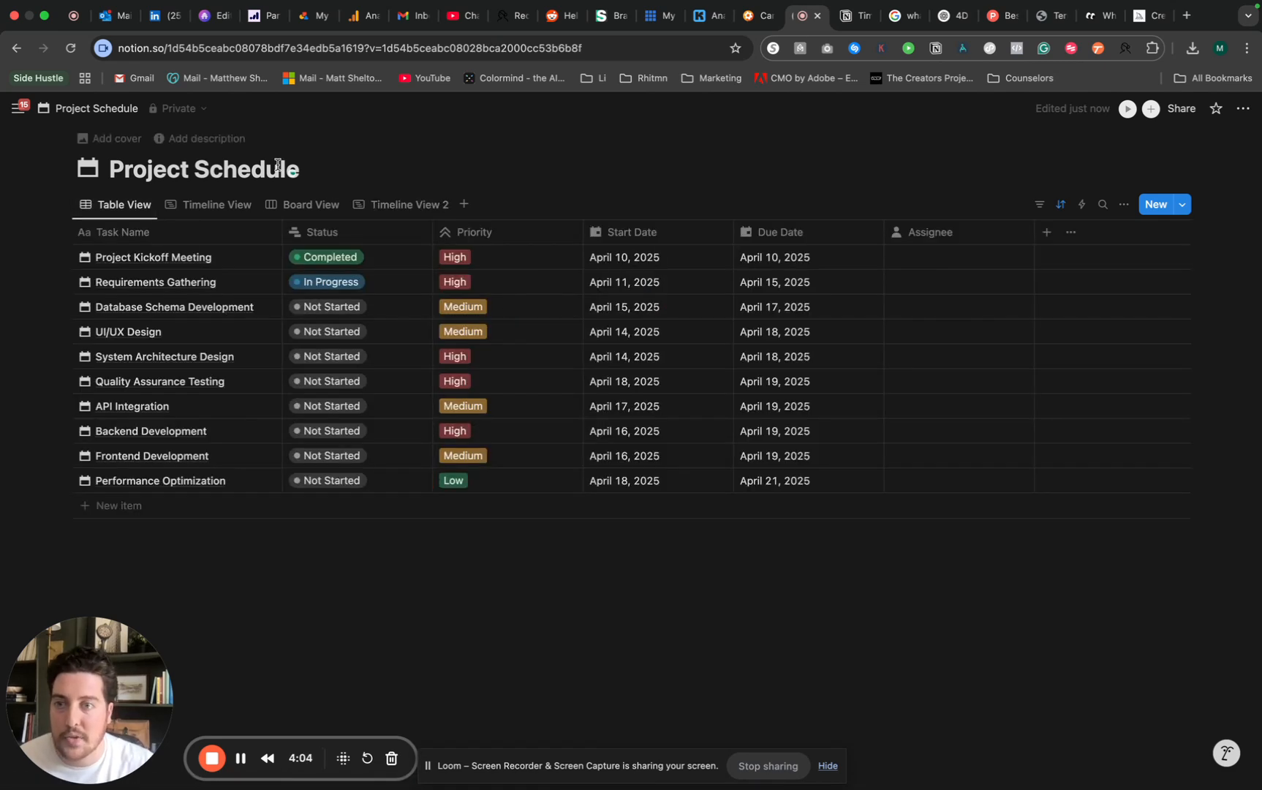